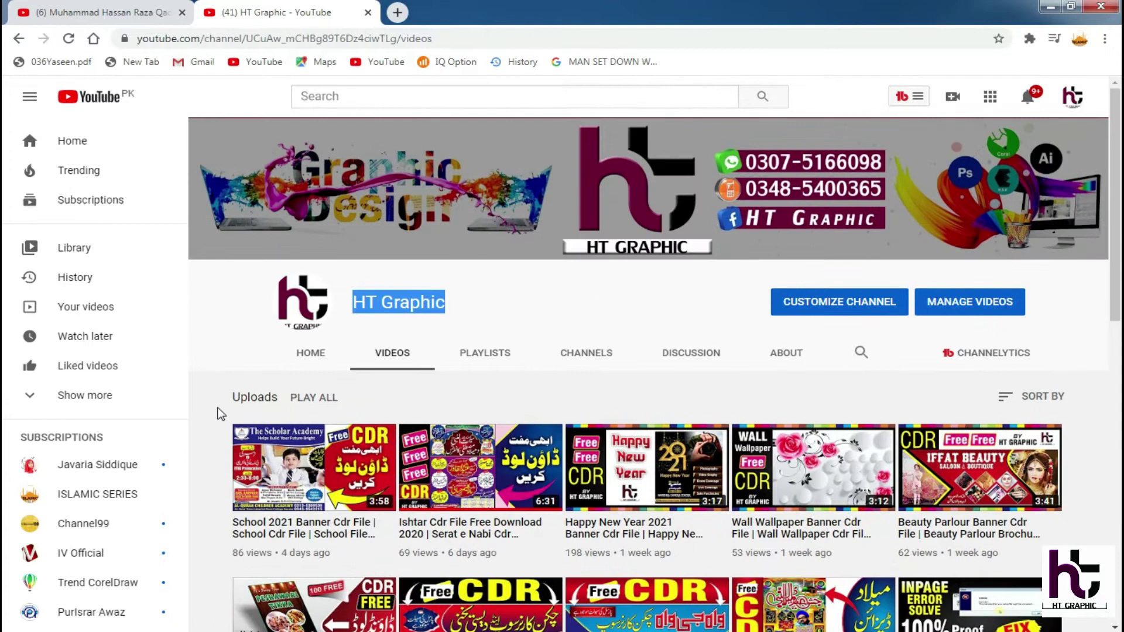
Step: Look through the uploaded videos on the HT Graphic channel page
left_click(481, 312)
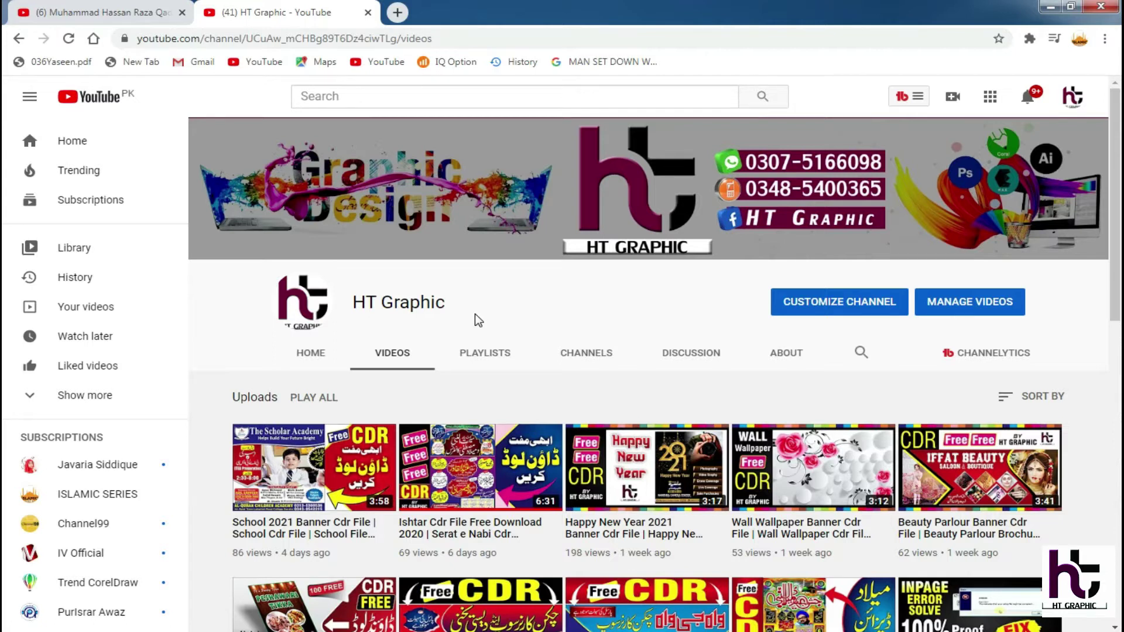
scroll(468, 316, "down", 12)
scroll(637, 368, "up", 7)
scroll(636, 368, "up", 2)
scroll(490, 380, "down", 4)
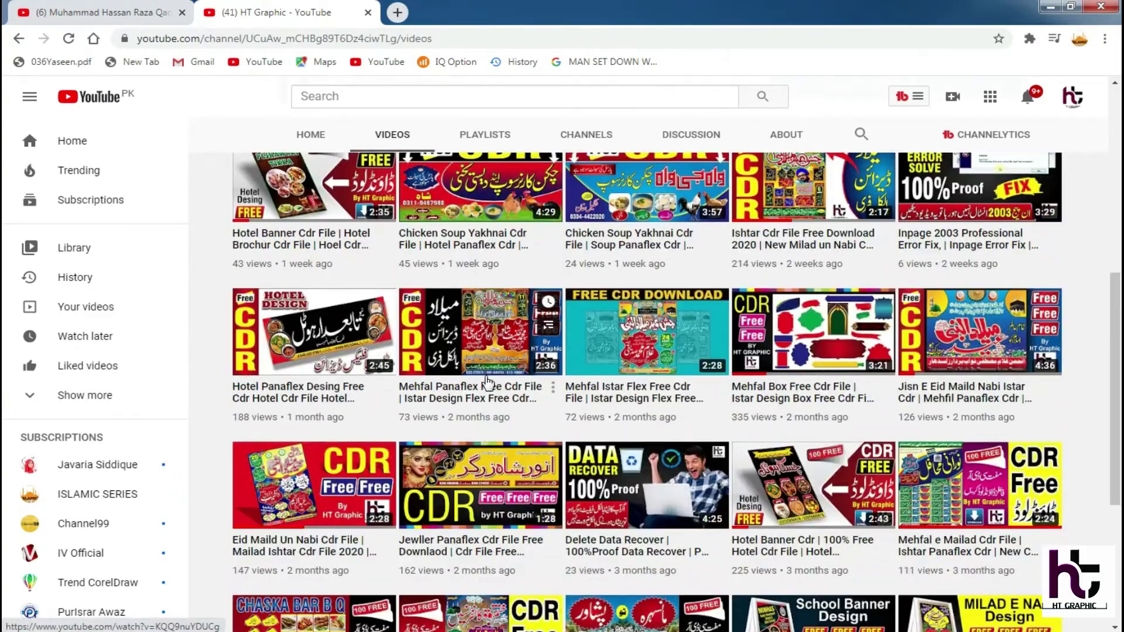
scroll(491, 381, "down", 5)
scroll(594, 461, "up", 12)
scroll(594, 461, "down", 10)
scroll(449, 509, "up", 10)
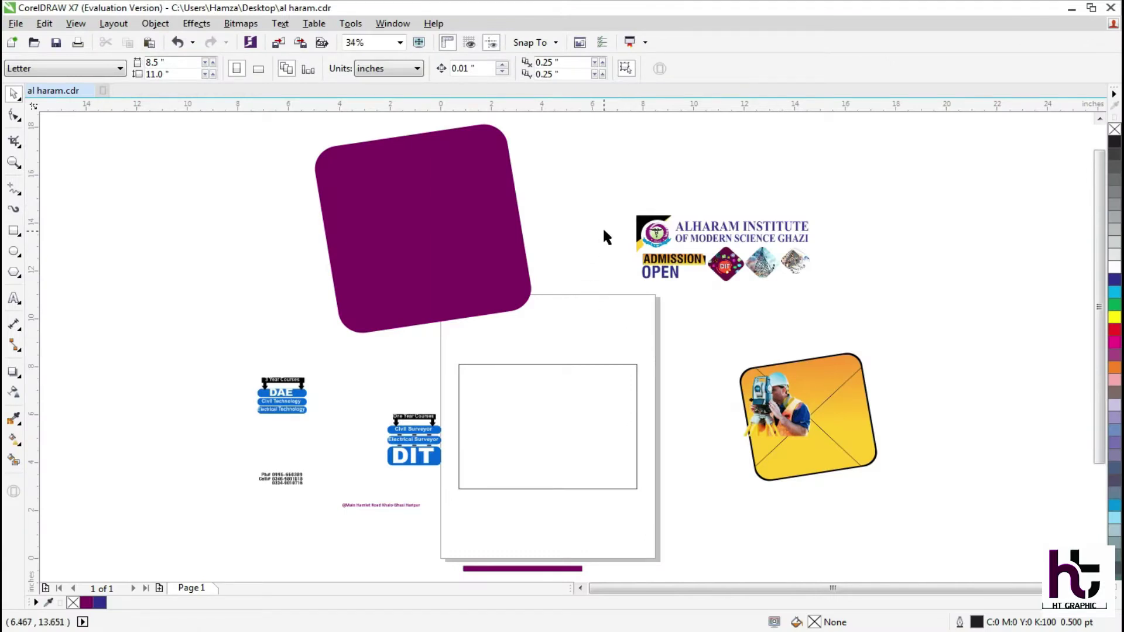
Step: Move the black corner triangle and the matching yellow shape onto the page, just above the empty frame
left_click_drag(632, 242, 577, 270)
left_click_drag(647, 225, 598, 339)
left_click(641, 224)
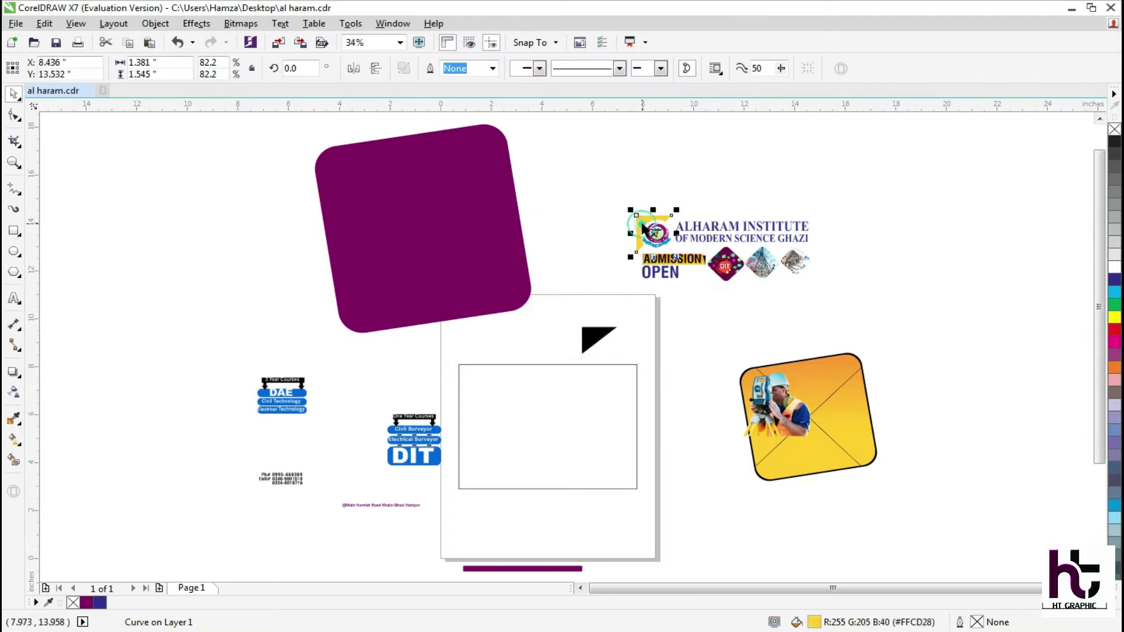
key("ctrl+r")
left_click(657, 335)
Step: Group the black and yellow corner shapes and align them with the top and left edges of the banner frame
key("F2")
left_click_drag(776, 182, 509, 517)
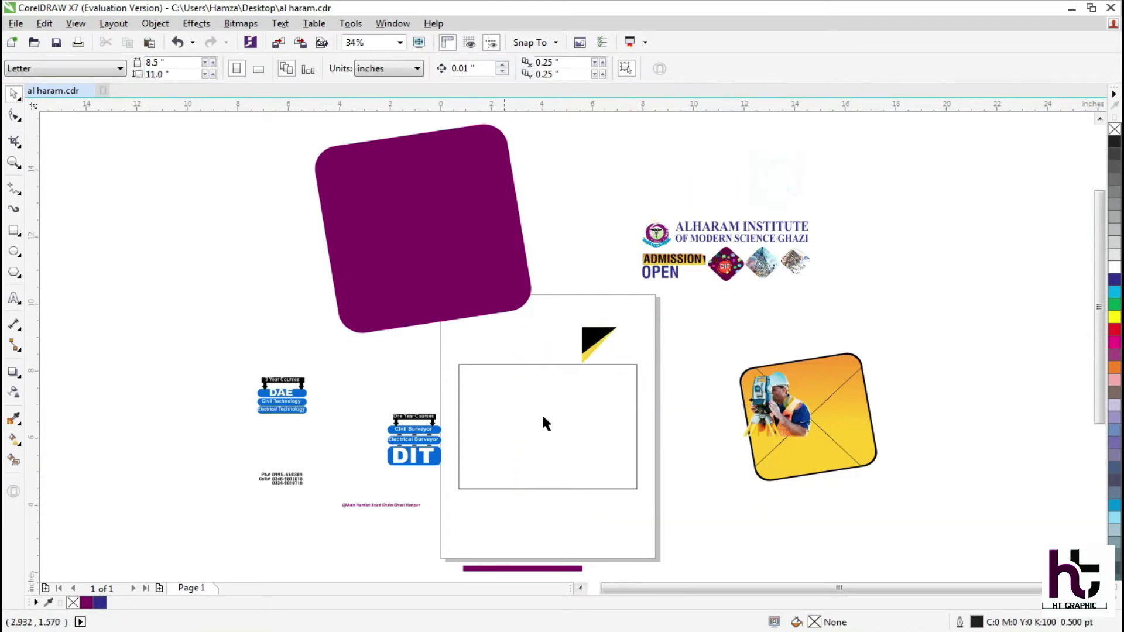
left_click_drag(611, 297, 429, 413)
key("ctrl+g")
left_click(430, 407, "shift")
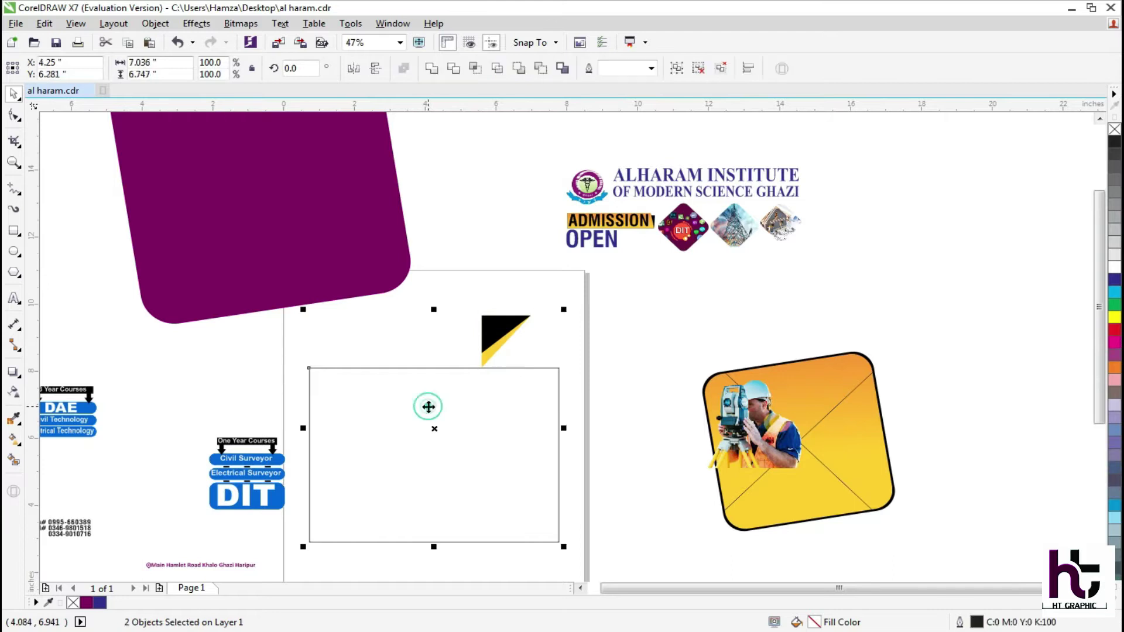
key("t")
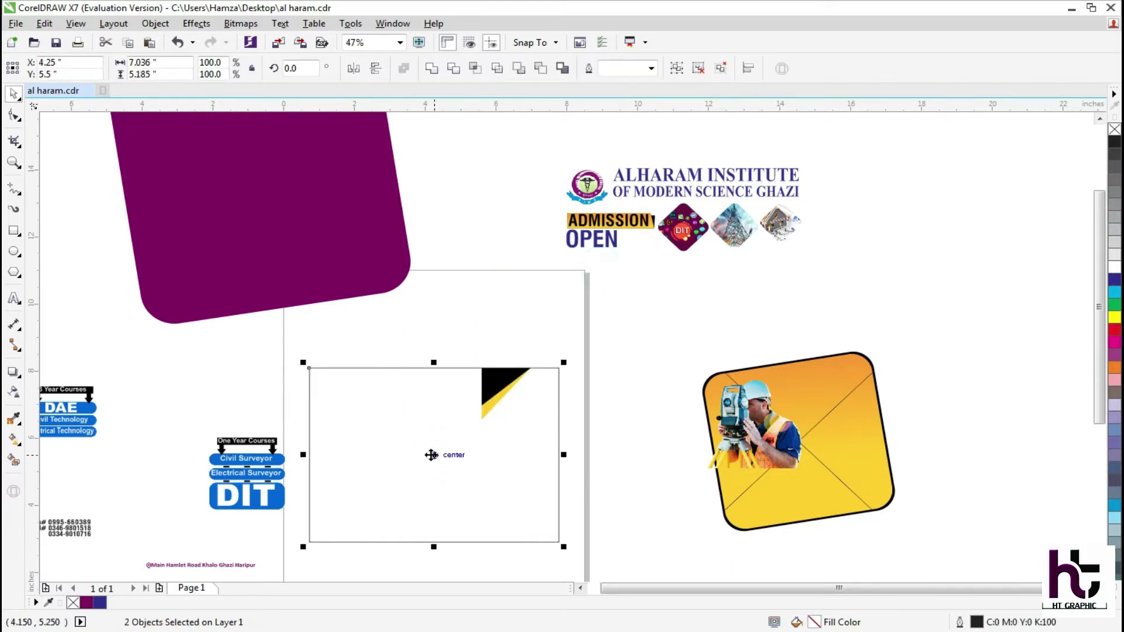
key("l")
left_click(532, 302)
Step: Place the round institute logo over the black and yellow shape in the banner's upper-left corner
left_click_drag(587, 186, 340, 400)
scroll(364, 480, "up", 4)
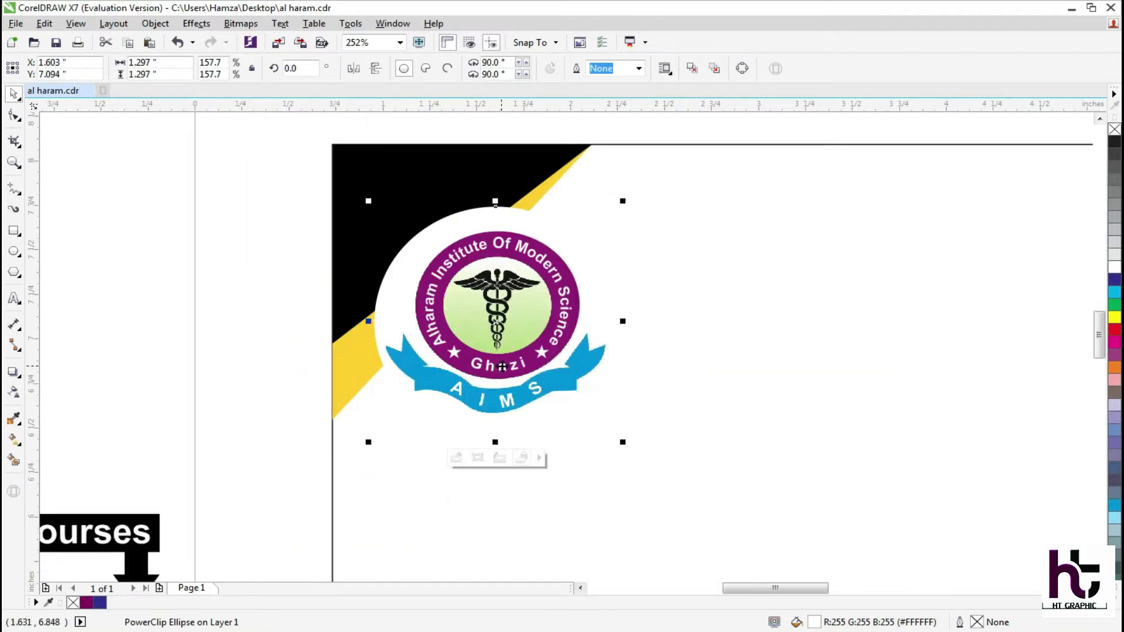
scroll(498, 332, "down", 5)
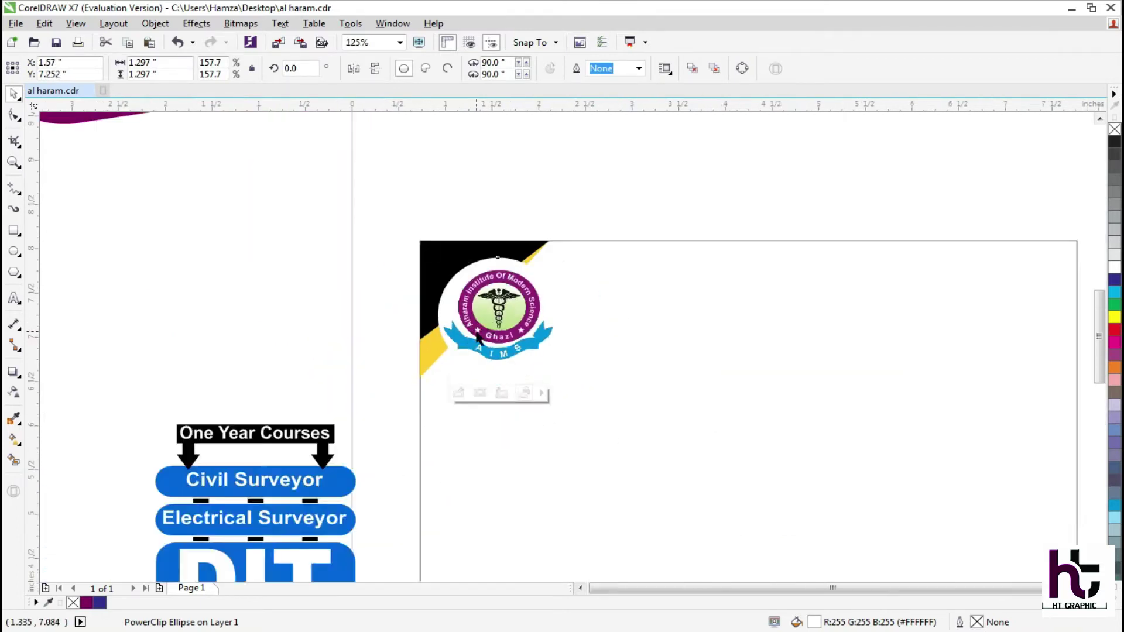
left_click_drag(360, 186, 705, 579)
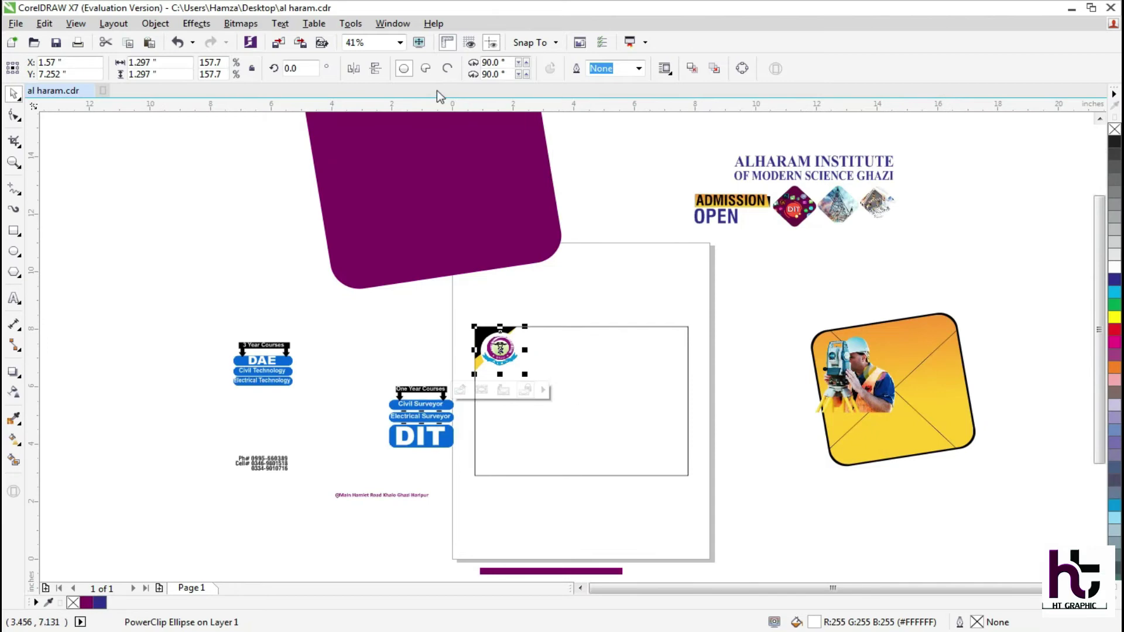
left_click_drag(437, 90, 472, 131)
double_click(515, 116)
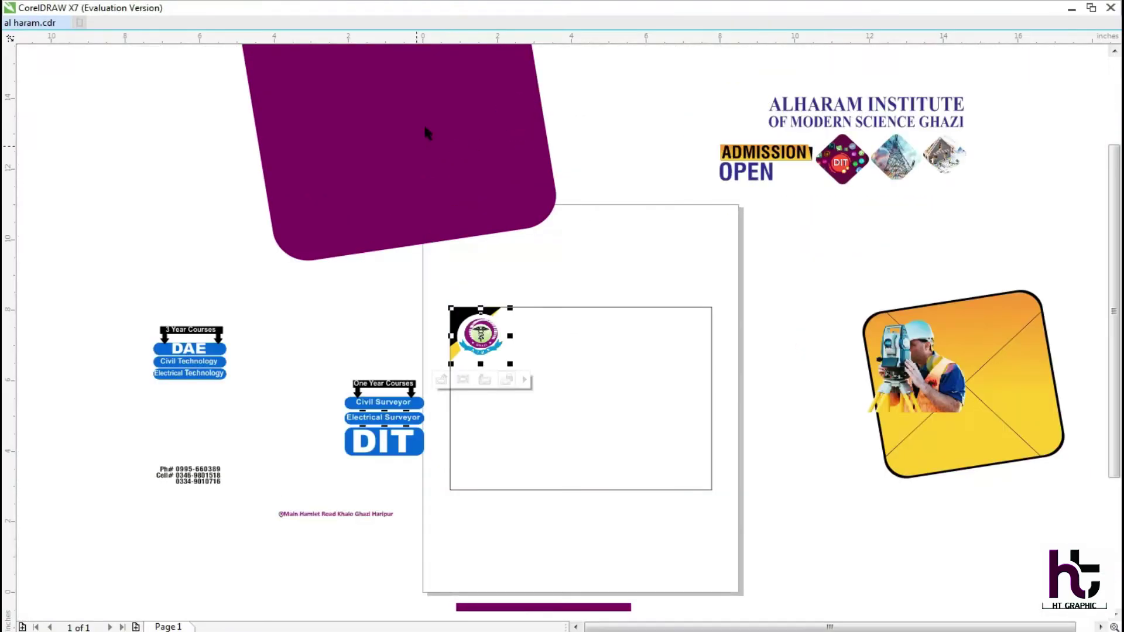
double_click(567, 5)
left_click_drag(546, 110, 513, 89)
Step: Move the large purple rounded shape over the upper part of the banner and PowerClip it inside the frame
left_click(391, 214)
left_click_drag(437, 179, 574, 293)
scroll(529, 579, "up", 1)
right_click(662, 248)
left_click(672, 247)
right_click(691, 265)
left_click(705, 275)
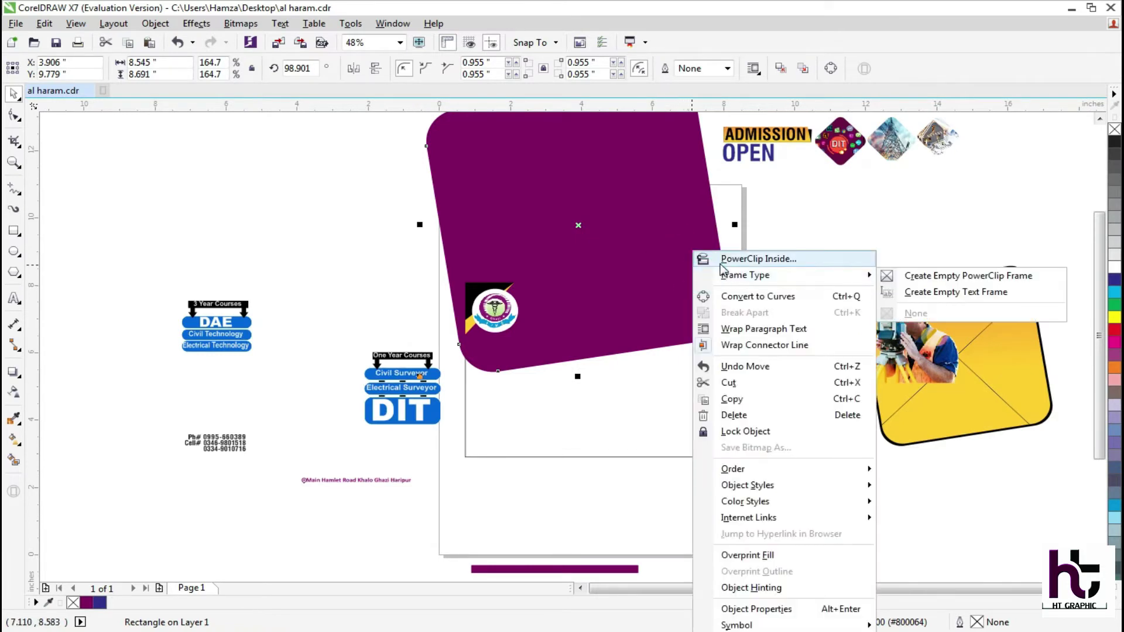
left_click(721, 260)
left_click(596, 432)
left_click(756, 350)
Step: Edit the frame's PowerClip contents, shift the purple shape slightly down, and finish editing
scroll(610, 390, "down", 4)
key("F2")
left_click_drag(560, 475, 740, 238)
double_click(596, 332)
key("F2")
left_click_drag(614, 266, 459, 515)
left_click(501, 260)
left_click_drag(501, 259, 502, 275)
left_click(432, 547)
scroll(634, 413, "down", 4)
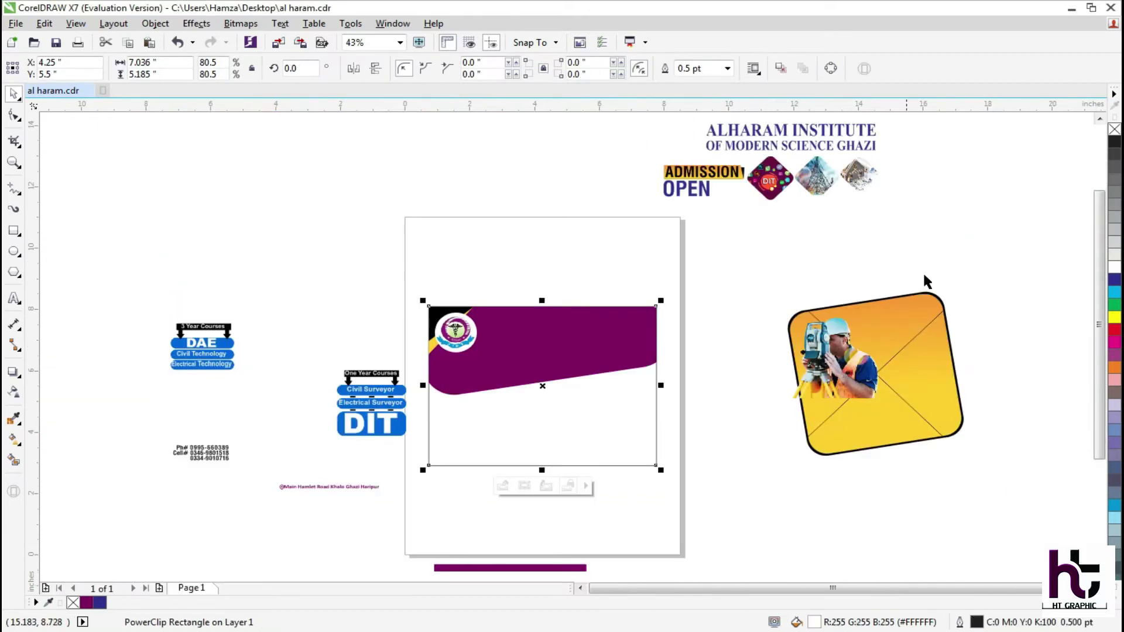
Step: Move the orange rounded panel from behind the surveyor photo to the banner's lower-right corner and nudge it close to the purple shape
left_click_drag(918, 413, 690, 436)
scroll(609, 379, "up", 3)
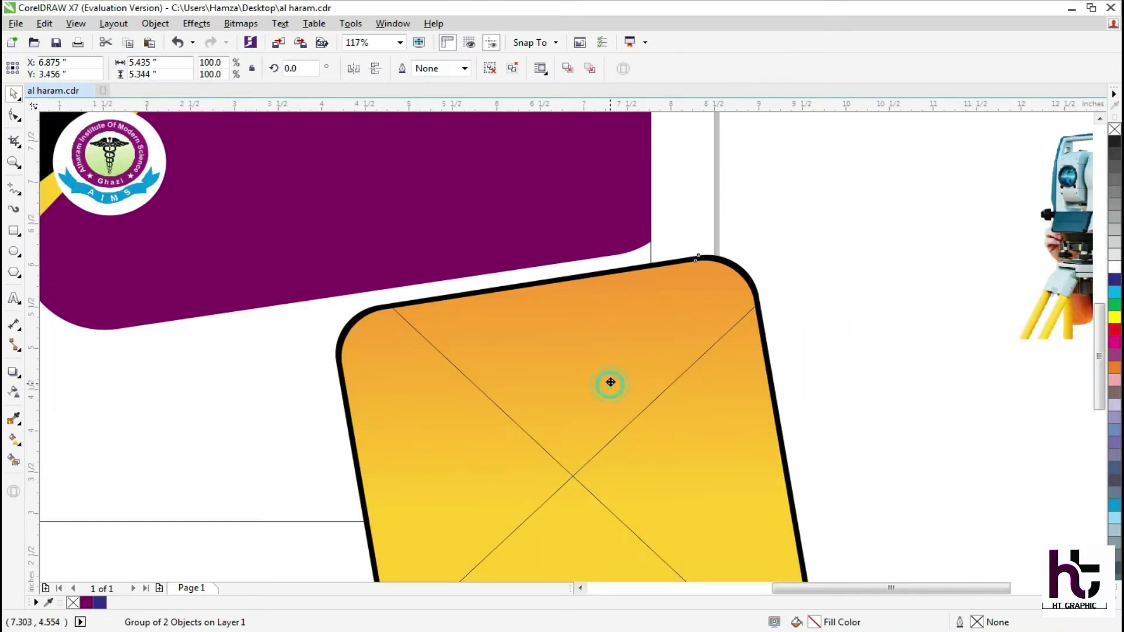
key("Right")
key("Right")
key("Right")
key("Right")
key("Right")
key("Right")
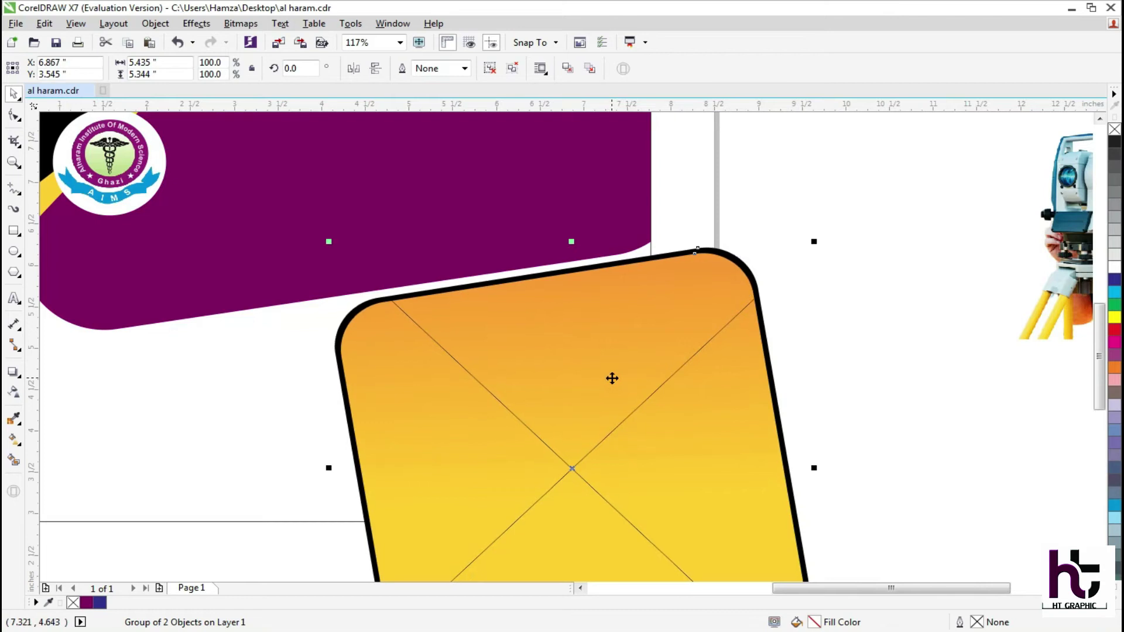
scroll(611, 378, "down", 3)
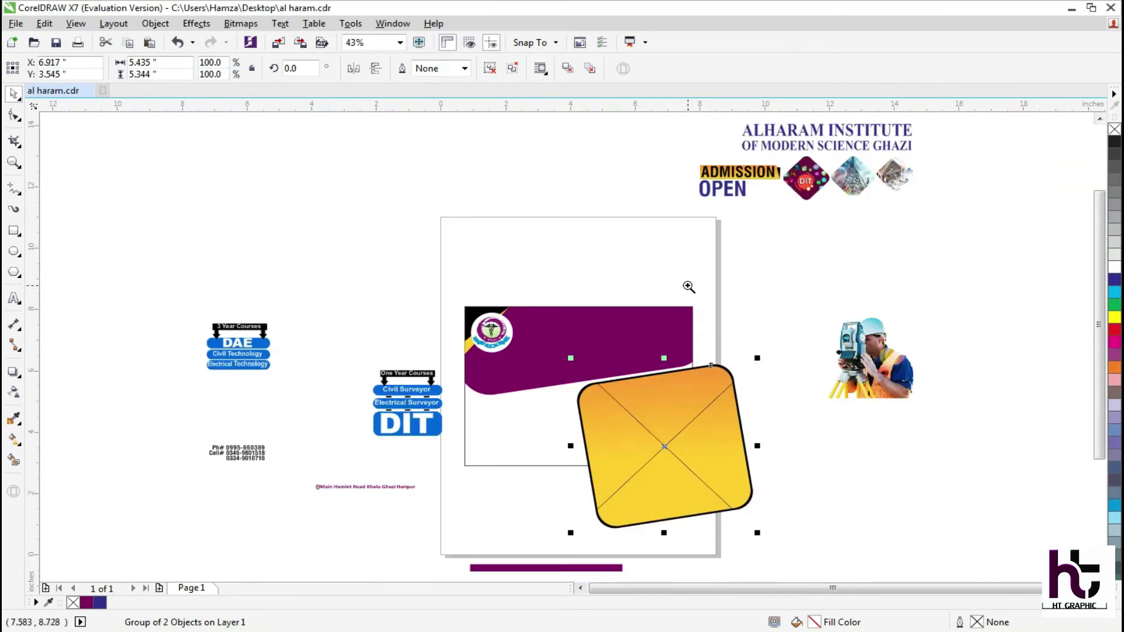
Step: PowerClip the orange rounded panel inside the banner frame
scroll(689, 287, "up", 2)
right_click(660, 265)
left_click(443, 355)
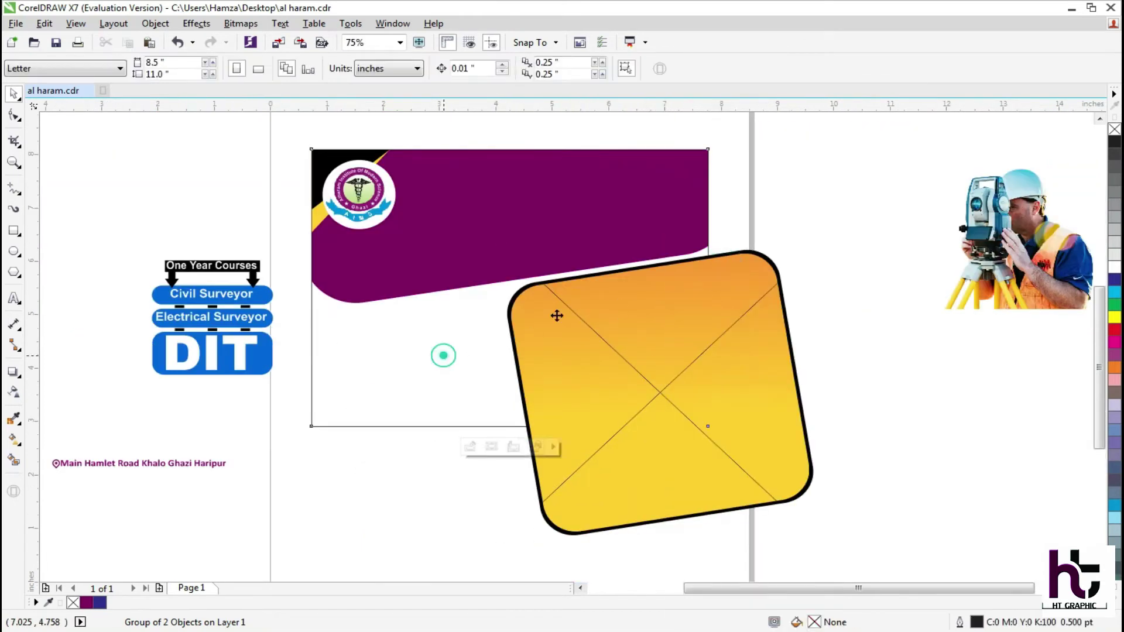
left_click(710, 271)
Step: Edit the frame contents, shift the orange panel right and up along the purple shape's slanted edge, and finish editing
double_click(588, 342)
left_click_drag(841, 206, 585, 518)
left_click_drag(556, 359, 594, 349)
key("Up")
key("Up")
key("Up")
key("Up")
key("Up")
key("Right")
key("Right")
key("Right")
key("Right")
key("Right")
key("Up")
key("Up")
key("Up")
key("Up")
key("Up")
key("Up")
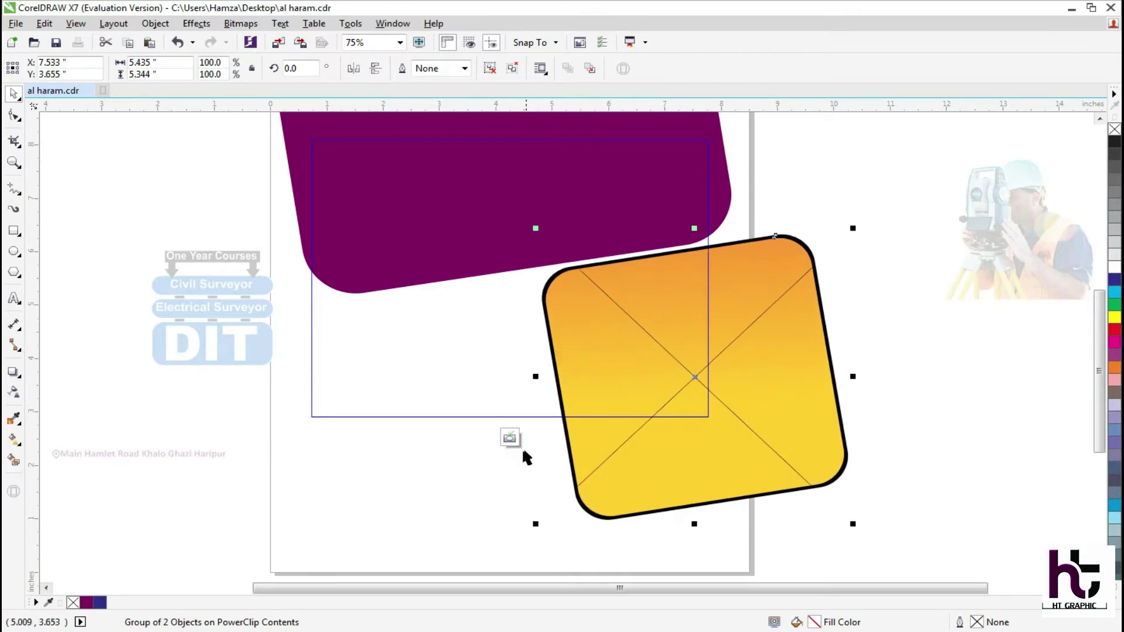
left_click(509, 437)
Step: Position the surveyor photo over the orange panel with its base on the banner's lower edge, and cut it
left_click(763, 292)
left_click_drag(994, 244, 606, 362)
scroll(761, 266, "up", 2)
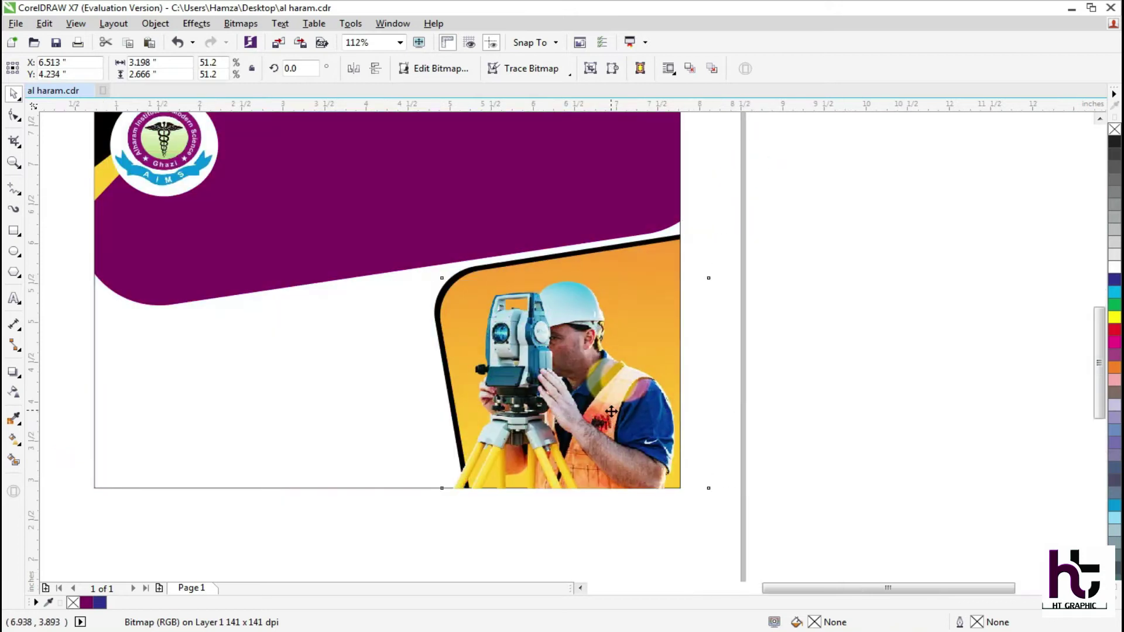
left_click(603, 420)
right_click(606, 351)
left_click(548, 374)
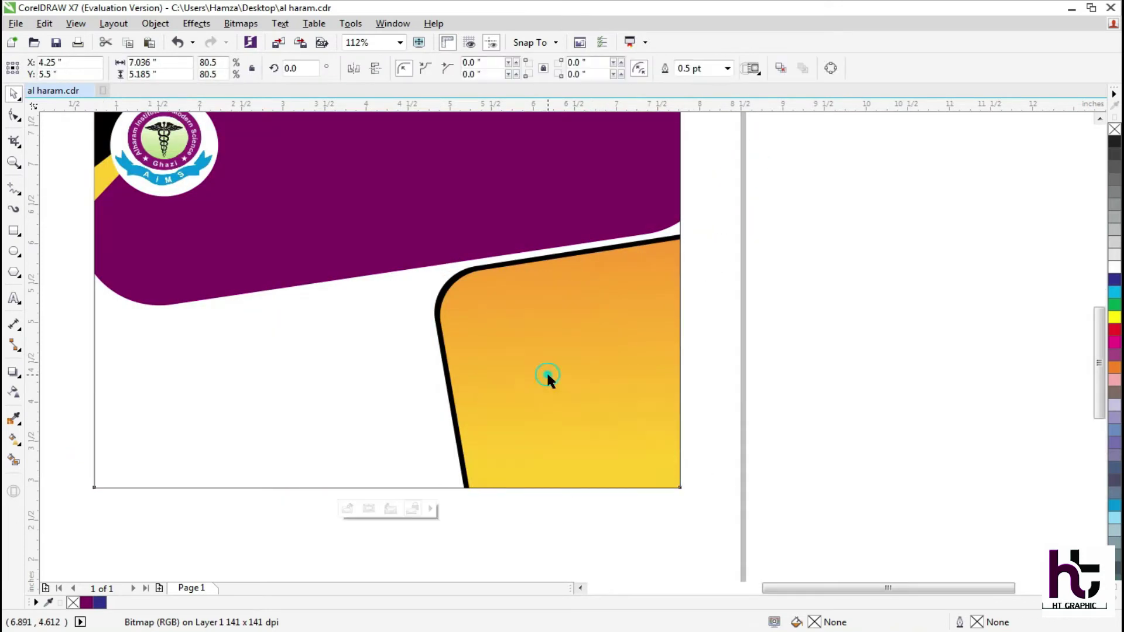
Step: Open the banner frame's PowerClip contents and ungroup the orange panel from its black backing shape
double_click(547, 374)
left_click(757, 357)
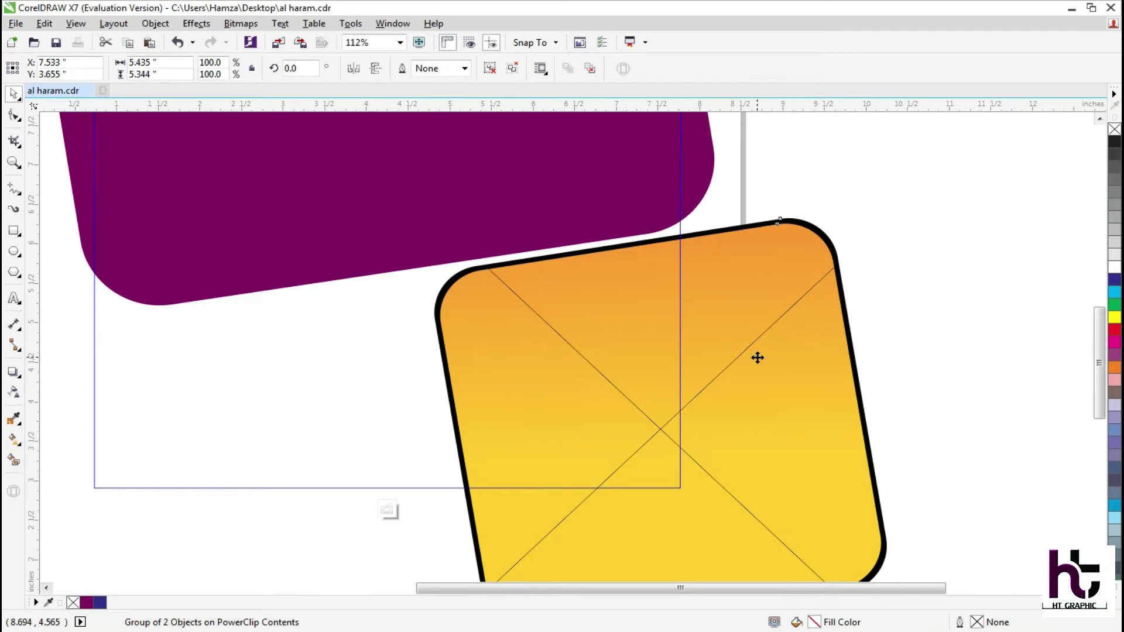
key("ctrl+u")
left_click(885, 291)
Step: Paste the surveyor photo inside the orange shape's PowerClip and finish editing the clipped contents
double_click(700, 325)
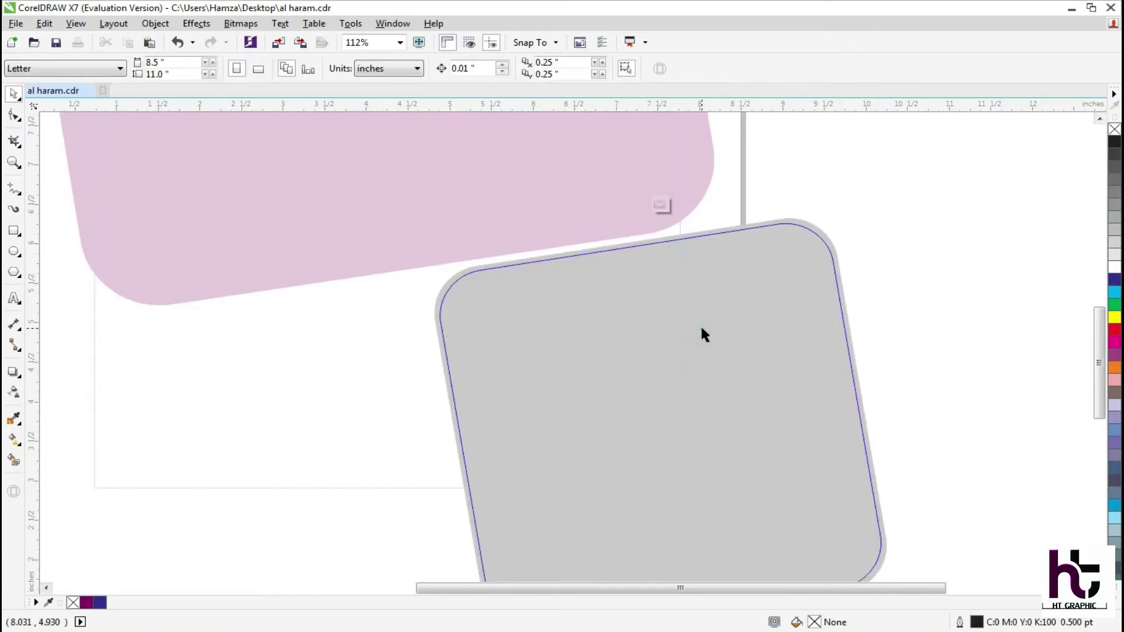
key("ctrl+v")
left_click(659, 203)
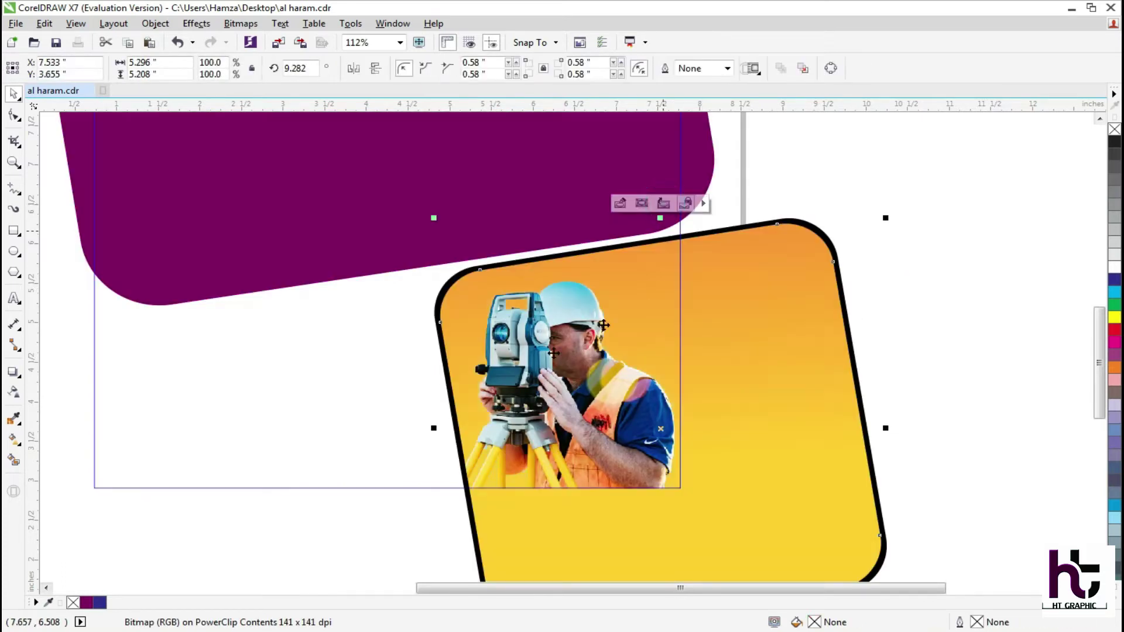
left_click(1010, 253)
left_click(820, 339)
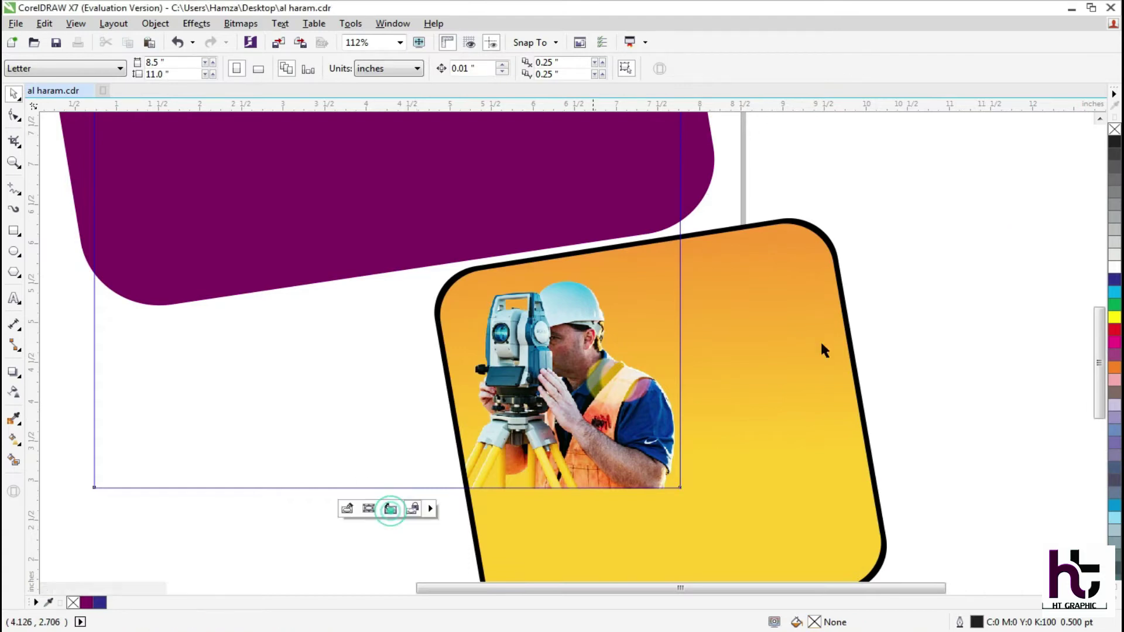
Step: Group the two lines of the ALHARAM INSTITUTE OF MODERN SCIENCE GHAZI heading and move them onto the purple area
scroll(801, 351, "down", 5)
left_click_drag(789, 483, 654, 168)
key("F2")
left_click_drag(343, 485, 886, 78)
left_click_drag(849, 181, 594, 252)
key("ctrl+g")
left_click_drag(721, 229, 507, 412)
Step: Colour the institute heading white and shift it slightly up and right beside the logo
key("F2")
left_click_drag(580, 290, 450, 478)
left_click(551, 231)
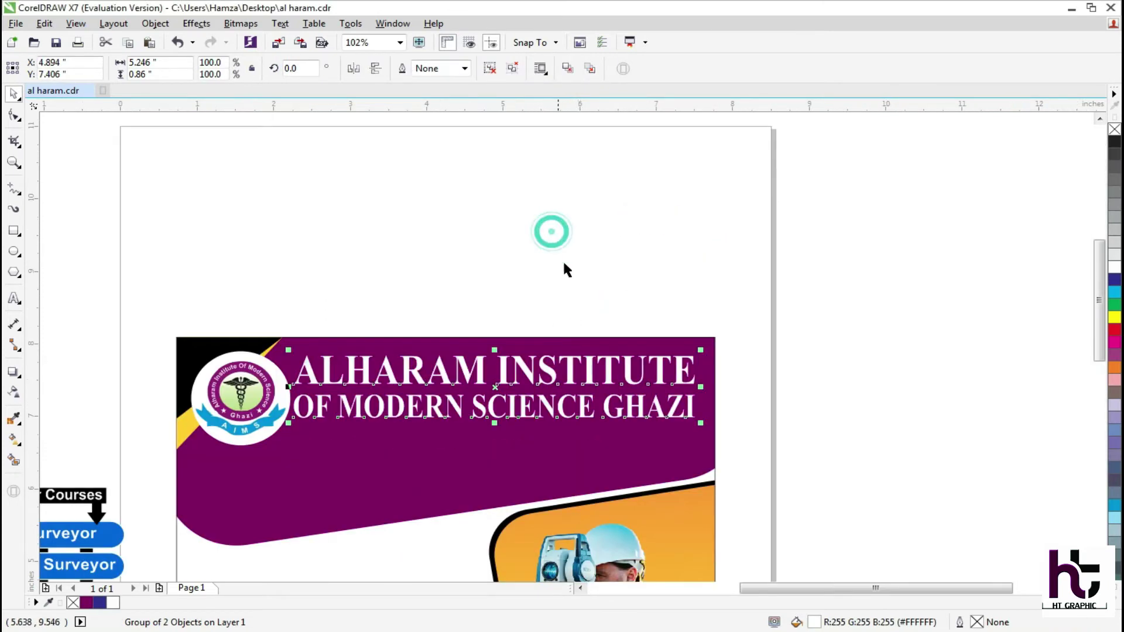
left_click(720, 264)
left_click_drag(608, 351, 617, 341)
key("F4")
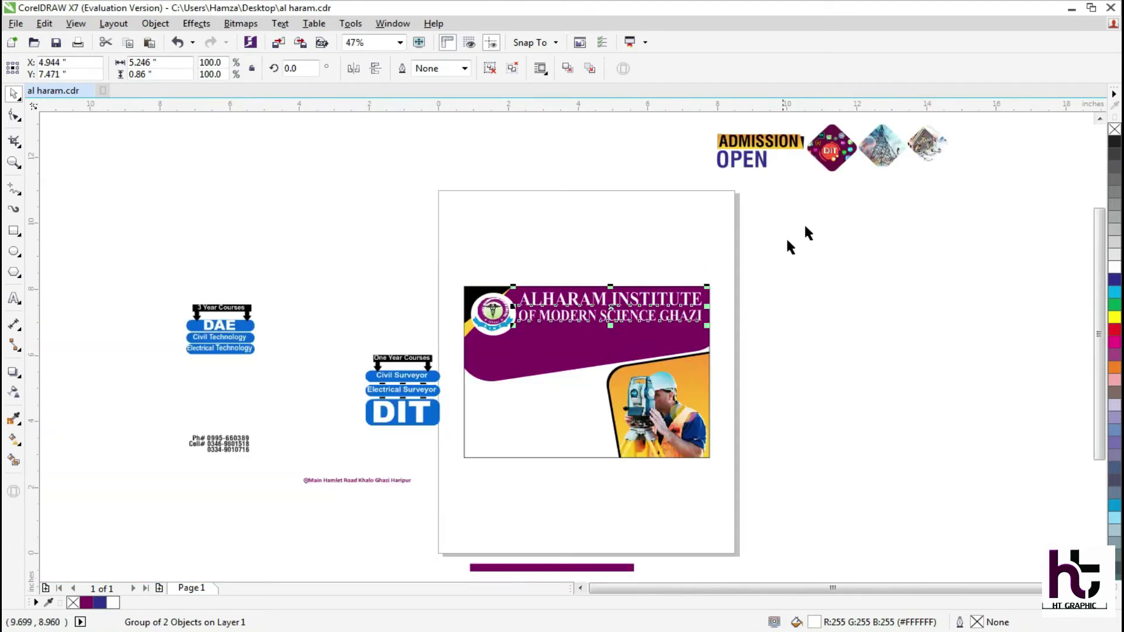
left_click_drag(419, 86, 291, 134)
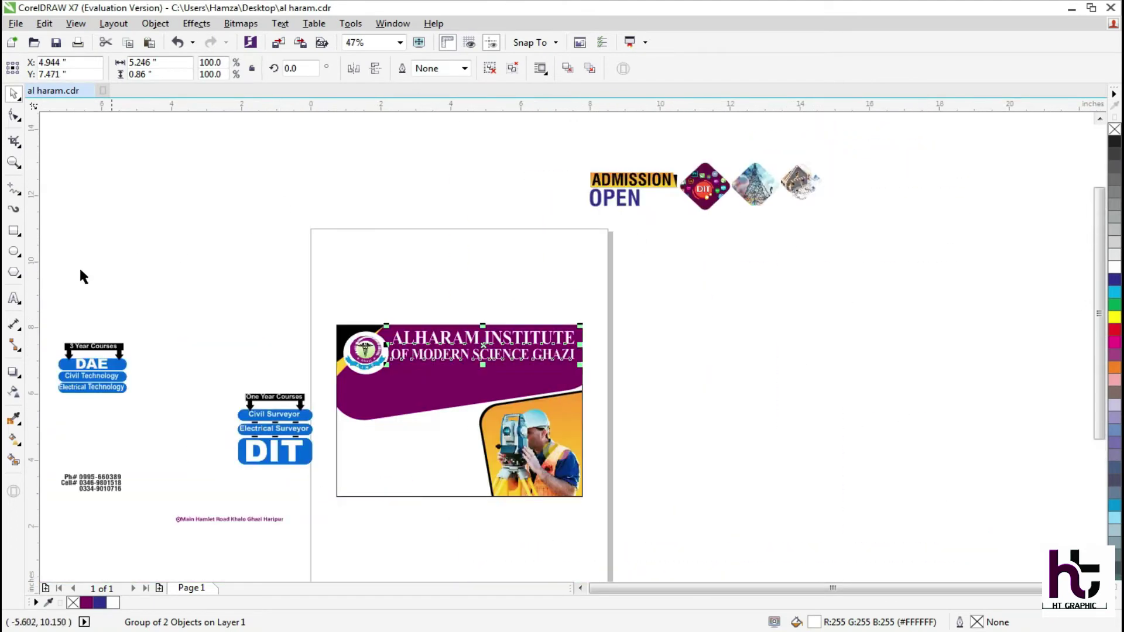
left_click(14, 298)
left_click(432, 272)
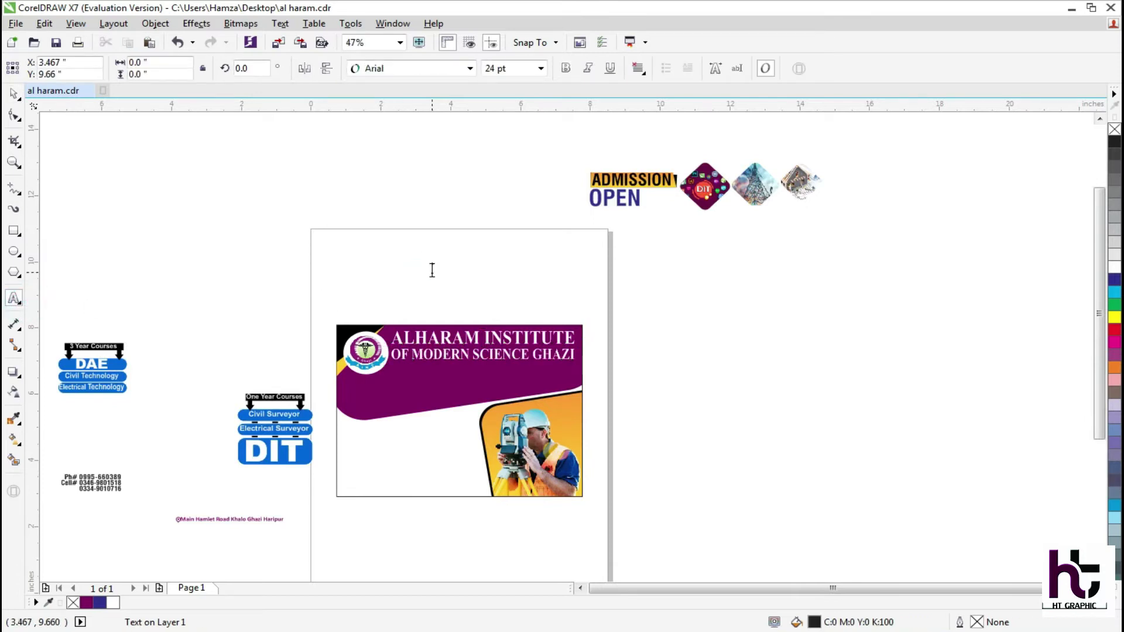
type("ghazi")
key("ctrl+space")
key("Delete")
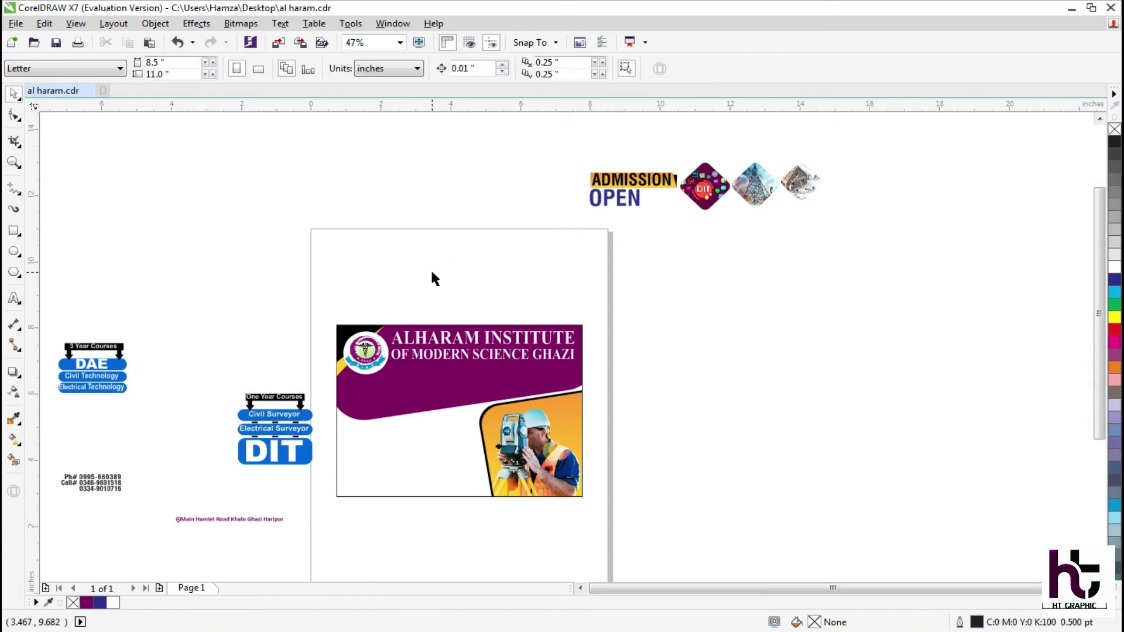
Step: Group the ADMISSION OPEN lettering, move it onto the purple area below the logo, and nudge it right
key("F2")
left_click_drag(349, 474, 781, 112)
left_click_drag(734, 214, 519, 350)
key("ctrl+g")
left_click_drag(646, 271, 389, 484)
scroll(494, 367, "up", 2)
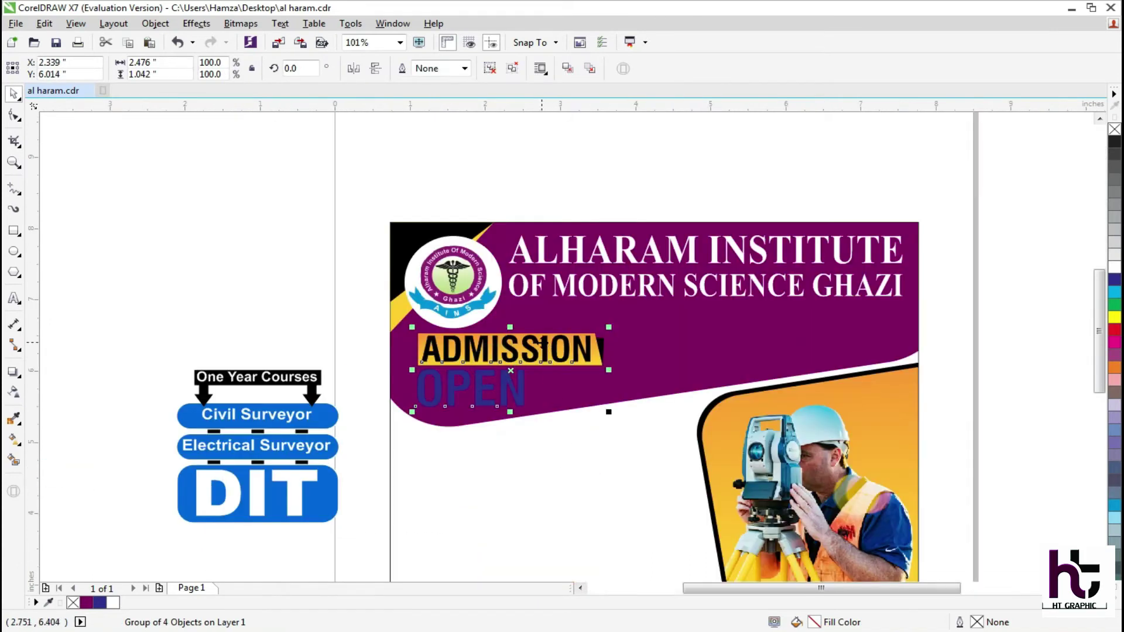
key("Right")
key("Right")
key("Right")
key("Right")
key("Right")
Step: Ungroup the ADMISSION OPEN lettering and fill the word OPEN with white sampled from the page
key("ctrl+u")
left_click(613, 159)
left_click_drag(550, 360, 378, 458)
key("shift+F11")
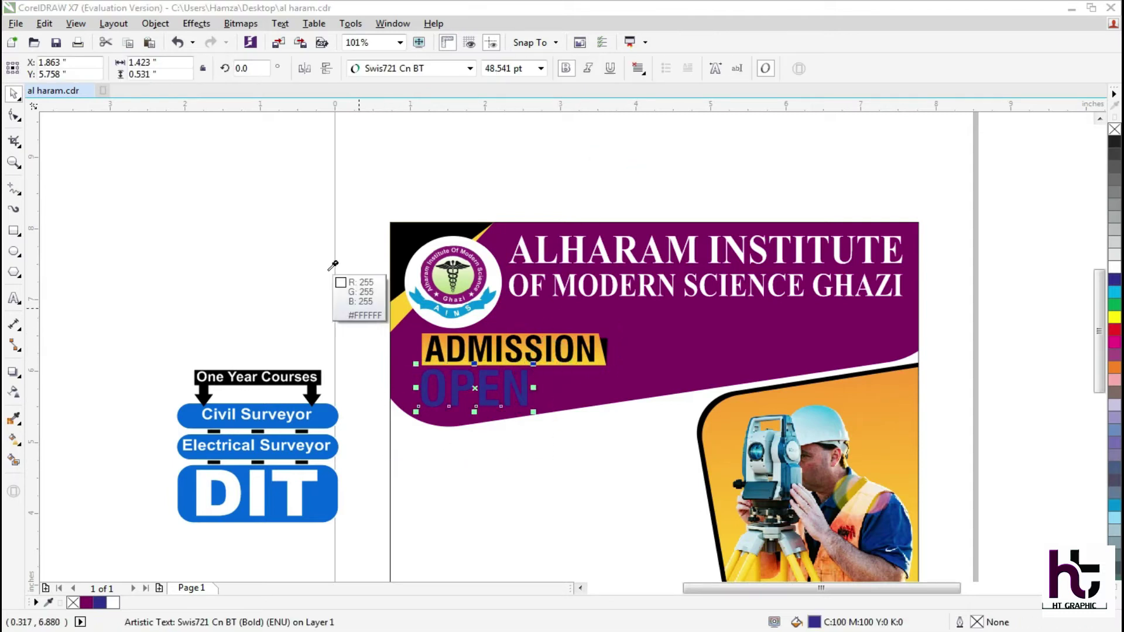
left_click(329, 269)
Step: Shift all the ADMISSION OPEN objects slightly left and nudge them down into place below the logo
left_click_drag(636, 308, 363, 432)
left_click_drag(488, 348, 470, 348)
key("Down")
key("Right")
key("Down")
key("Right")
key("Down")
key("Right")
key("F4")
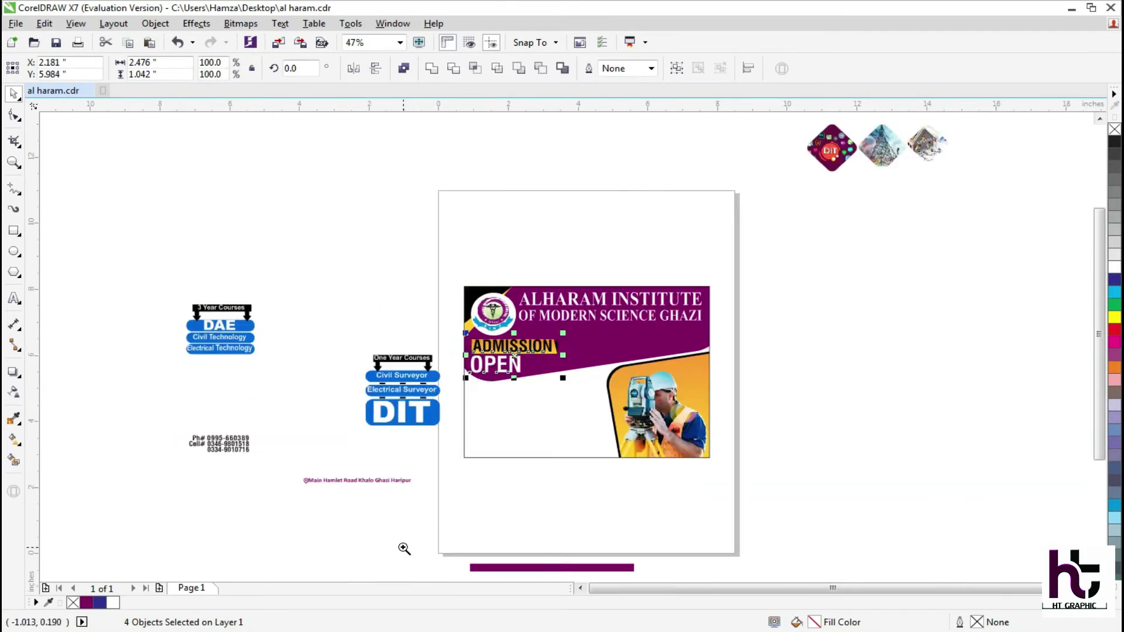
Step: Group the One Year Courses block and place it on the white area beside the orange panel, nudging it up
left_click(403, 548)
left_click_drag(225, 237, 427, 438)
key("ctrl+g")
left_click_drag(336, 372, 583, 396)
key("Up")
key("Up")
key("Up")
key("Right")
Step: Place the 3 Year Courses block on the banner's white area, left of the One Year Courses block
scroll(181, 180, "left", 2)
left_click_drag(142, 272, 557, 384)
left_click(522, 486)
Step: Adjust the spacing of the two course blocks by shifting each slightly right and nudging them together
left_click_drag(708, 285, 720, 286)
left_click_drag(546, 308, 557, 307)
left_click(648, 291, "shift")
key("Right")
scroll(648, 291, "down", 1)
key("F2")
left_click_drag(550, 498, 942, 204)
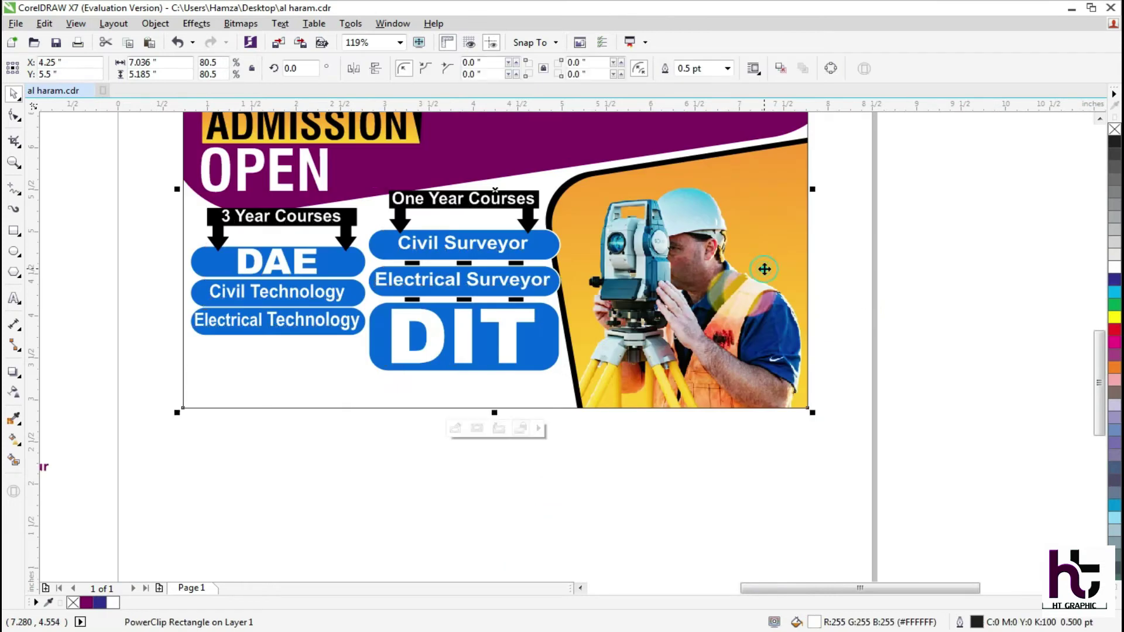
Step: Edit the banner's PowerClip contents and shift the orange panel with its black backing slightly right
double_click(764, 269)
left_click(826, 275)
scroll(634, 419, "down", 3)
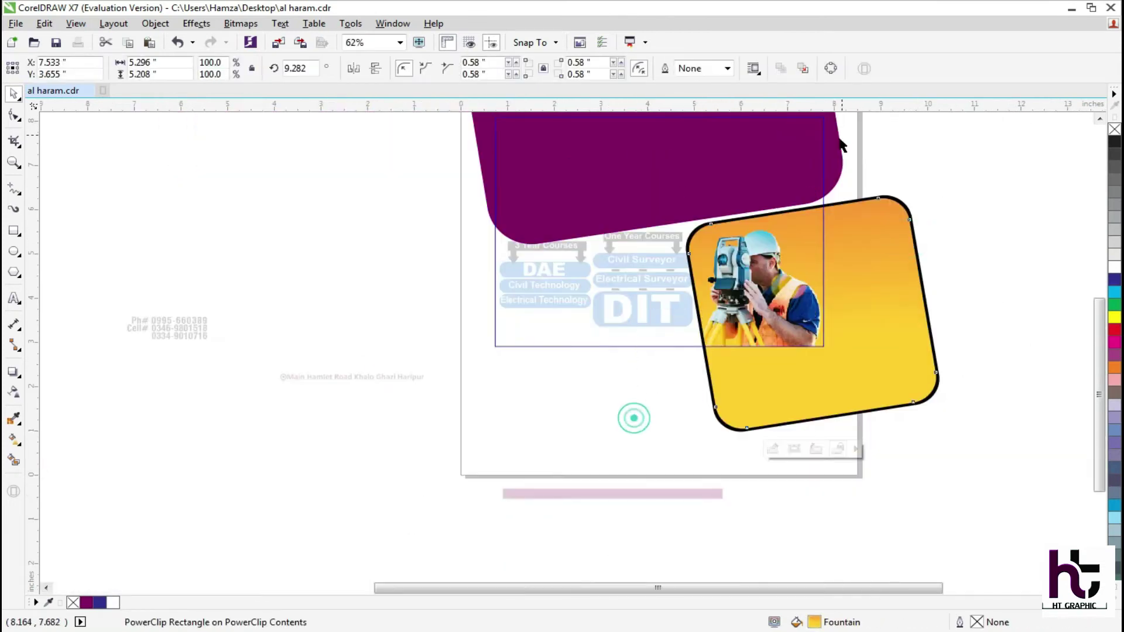
scroll(759, 243, "up", 2)
left_click_drag(761, 242, 772, 243)
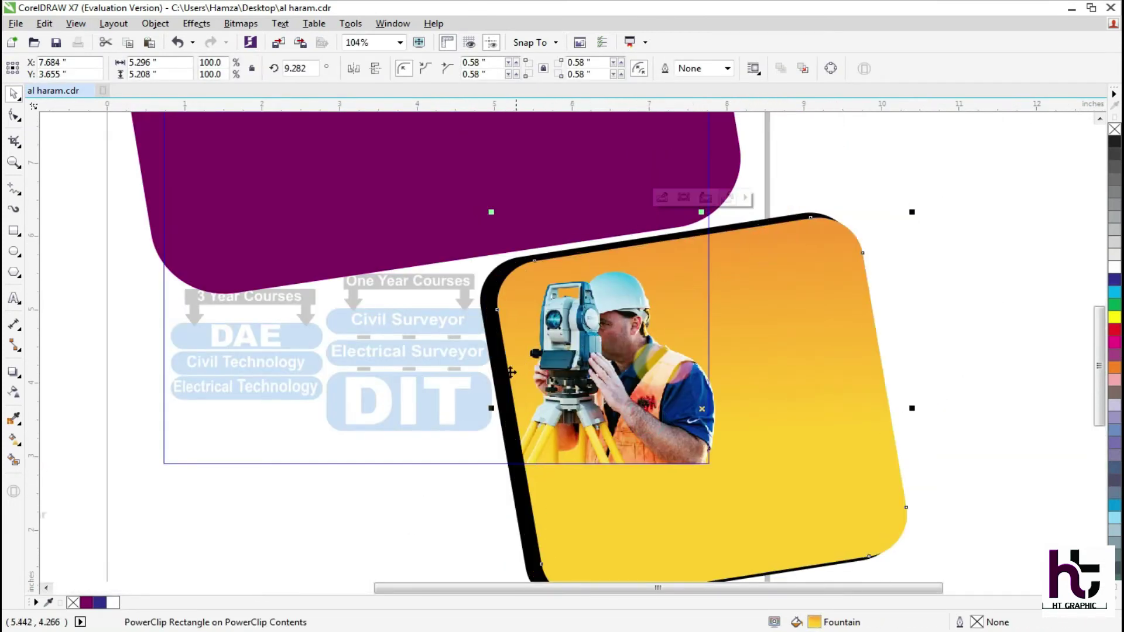
left_click(491, 377)
key("ctrl+r")
left_click(436, 486)
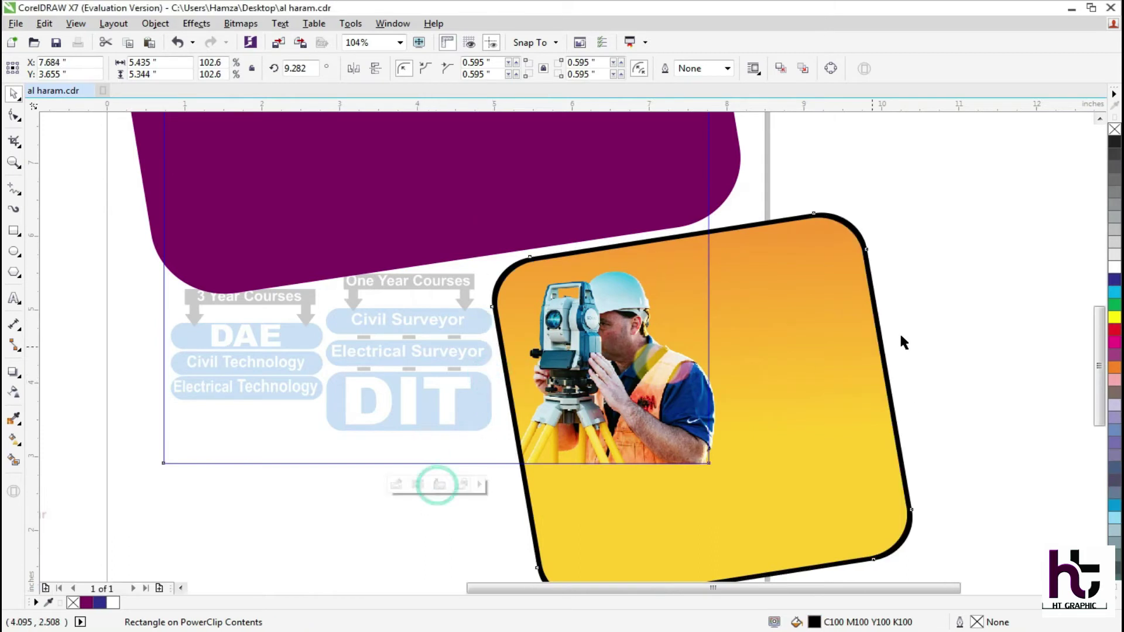
Step: Align the loose purple bar with the lower left corner of the banner frame
scroll(681, 265, "down", 3)
scroll(753, 216, "up", 1)
left_click_drag(884, 424, 468, 576)
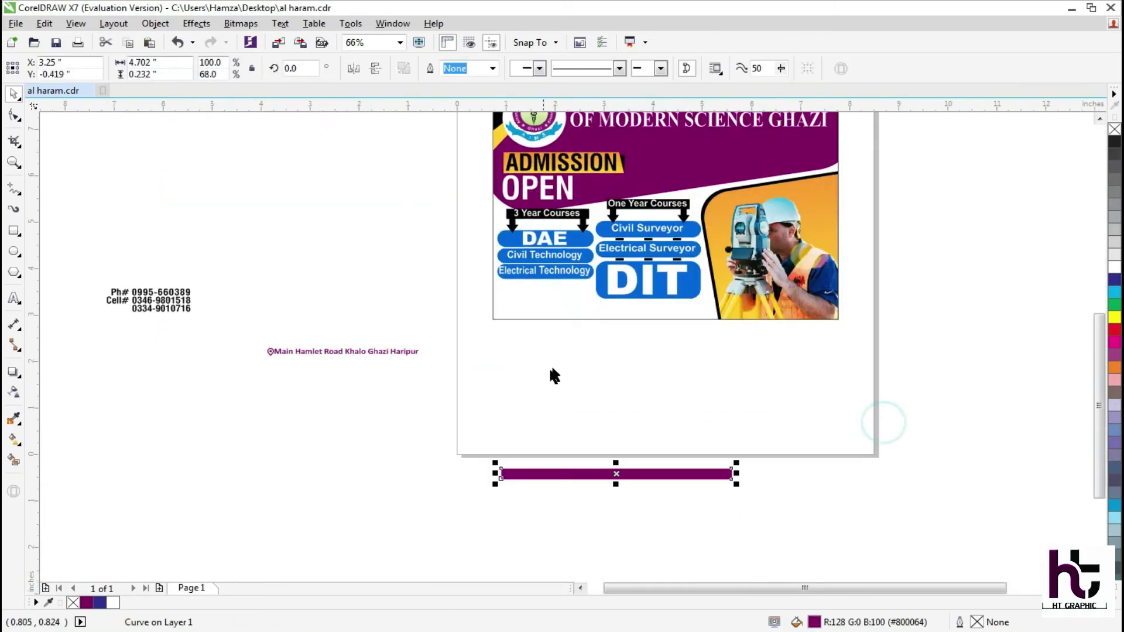
left_click(529, 306, "shift")
key("b")
left_click(524, 399)
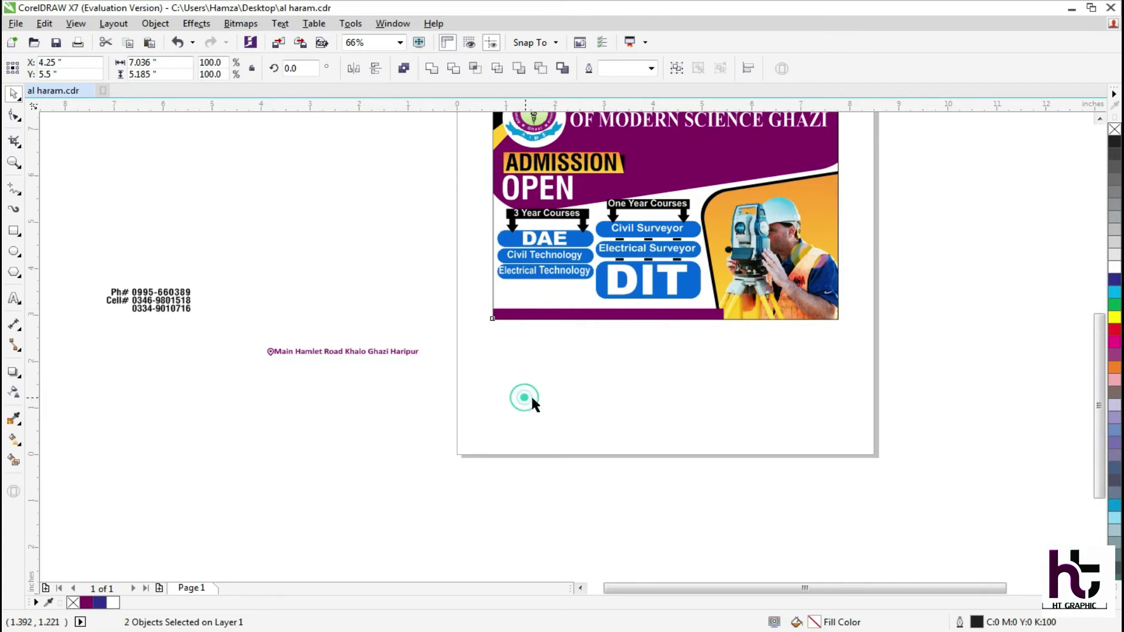
Step: PowerClip the purple bar inside the banner frame and order it behind the orange panel
scroll(662, 304, "up", 4)
right_click(720, 342)
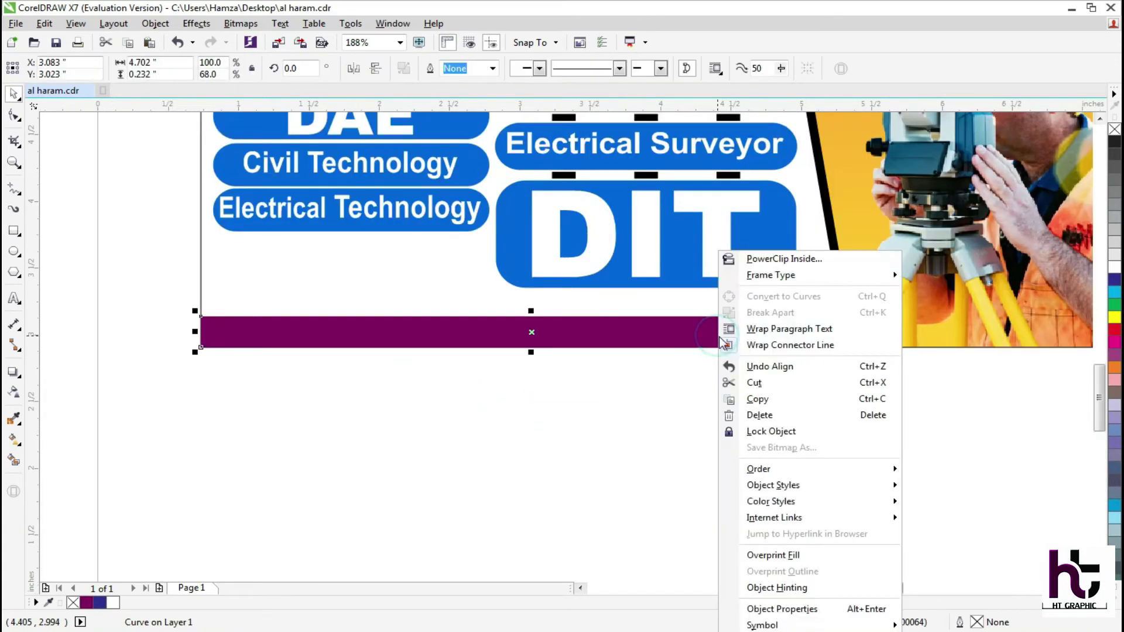
left_click(763, 259)
left_click(743, 301)
left_click(765, 331, "ctrl")
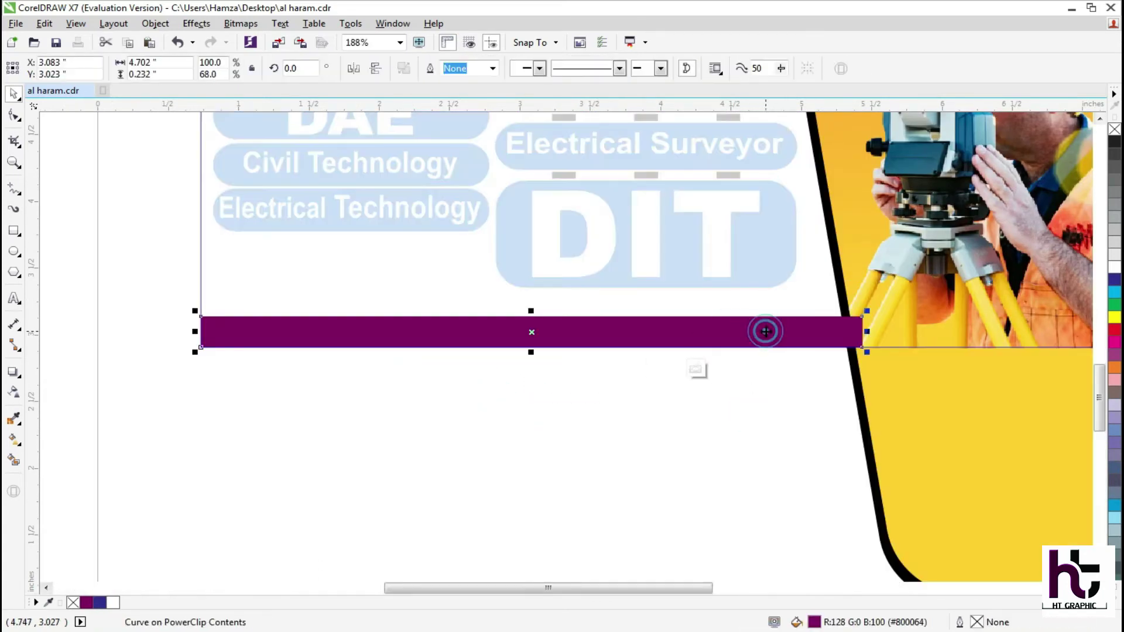
left_click(696, 365)
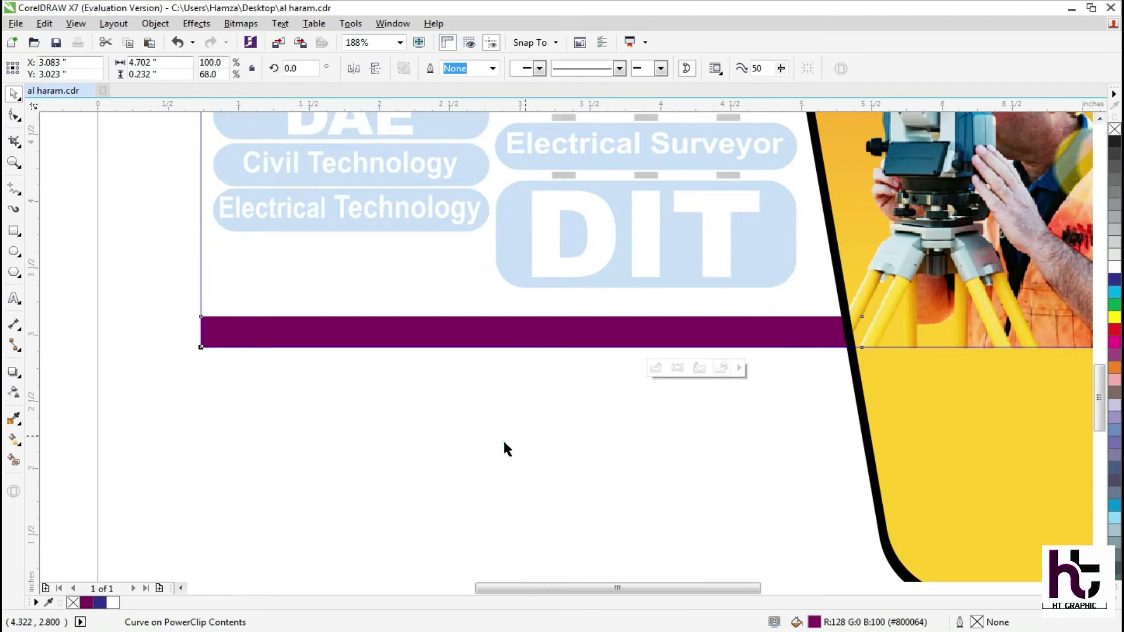
left_click(507, 447)
Step: Place the address line with its location pin on the purple bottom bar and recolour it white
scroll(530, 415, "down", 2)
key("F2")
left_click_drag(617, 511, 320, 283)
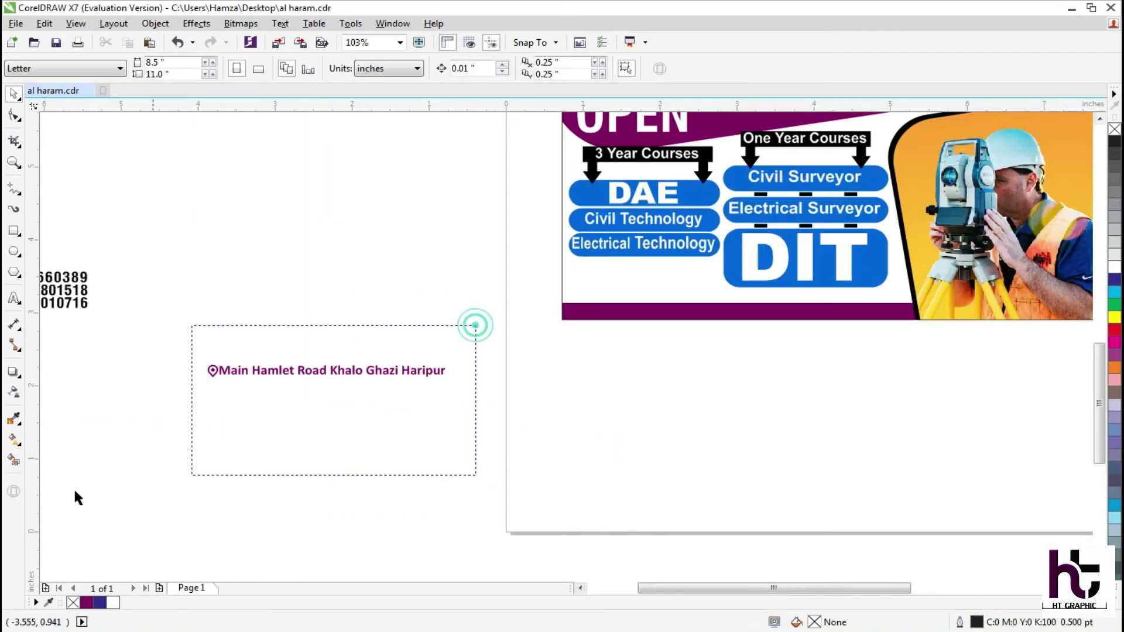
left_click_drag(271, 453, 92, 492)
left_click_drag(291, 364, 672, 301)
left_click_drag(425, 376, 726, 321)
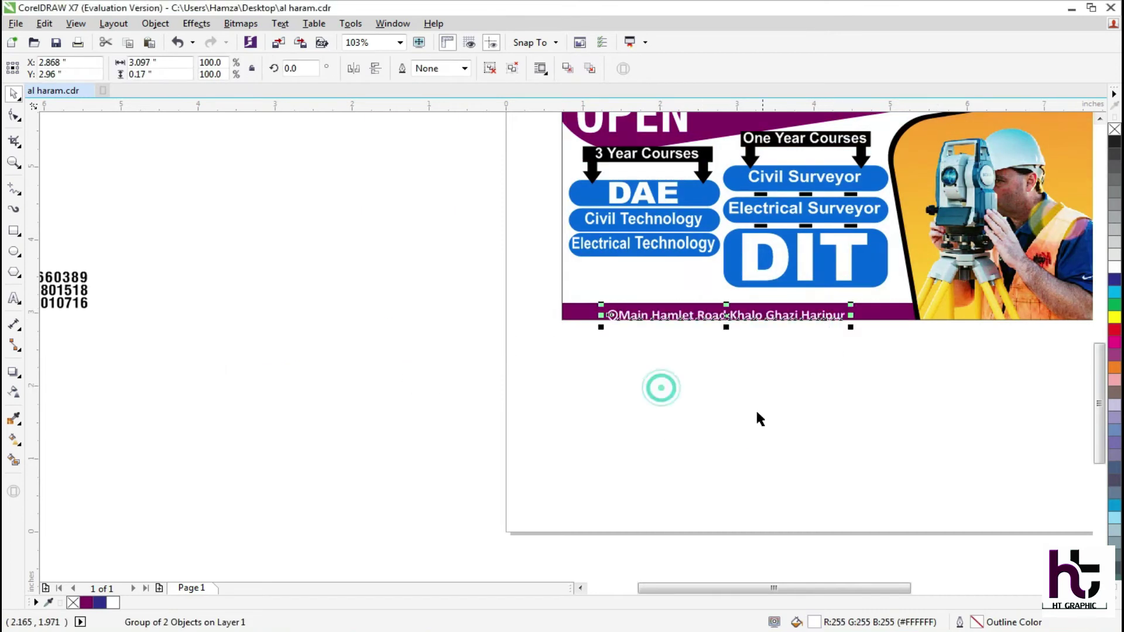
Step: Nudge the address line up and slightly right to fit it within the purple bar
scroll(798, 174, "up", 3)
key("Up")
key("Up")
key("Up")
key("Up")
key("Up")
key("Right")
key("Right")
key("Right")
key("F4")
Step: Place the phone and cell number block on the banner below the 3 Year Courses block
key("F2")
left_click_drag(825, 269, 106, 590)
left_click(250, 345)
left_click(201, 426)
left_click_drag(177, 424, 597, 417)
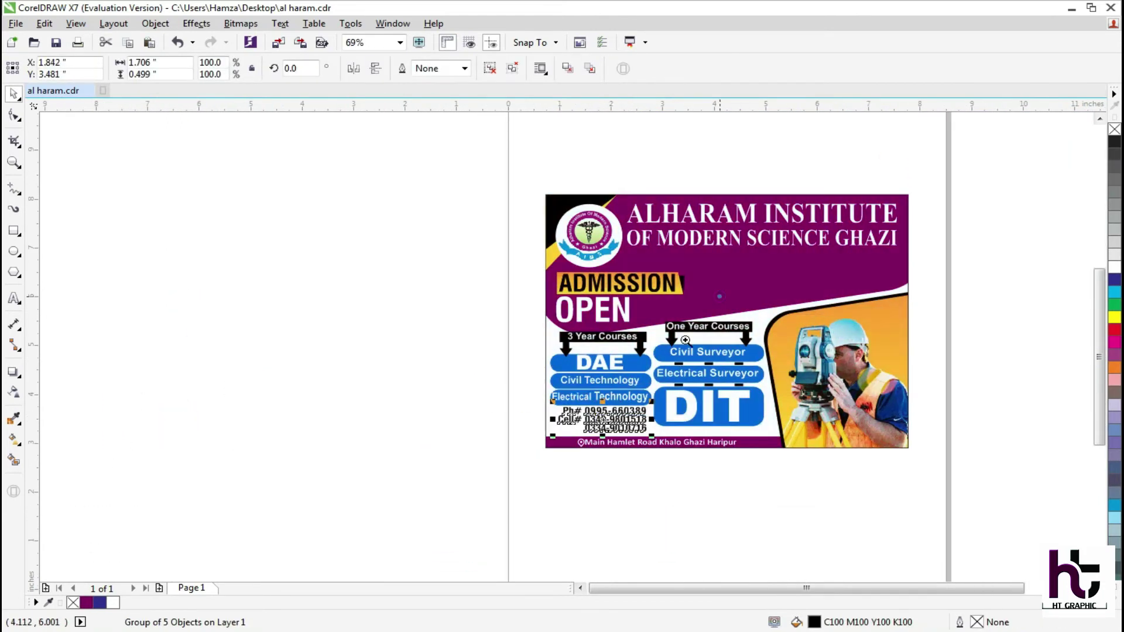
Step: Nudge the phone number block down and left into the space above the address bar
scroll(597, 417, "up", 3)
key("Down")
key("Down")
key("Down")
key("Left")
key("Left")
key("Left")
key("Left")
key("Left")
Step: Nudge the 3 Year Courses block down 0.04 inches toward the phone numbers
left_click_drag(747, 365, 746, 377)
left_click_drag(564, 215, 563, 219)
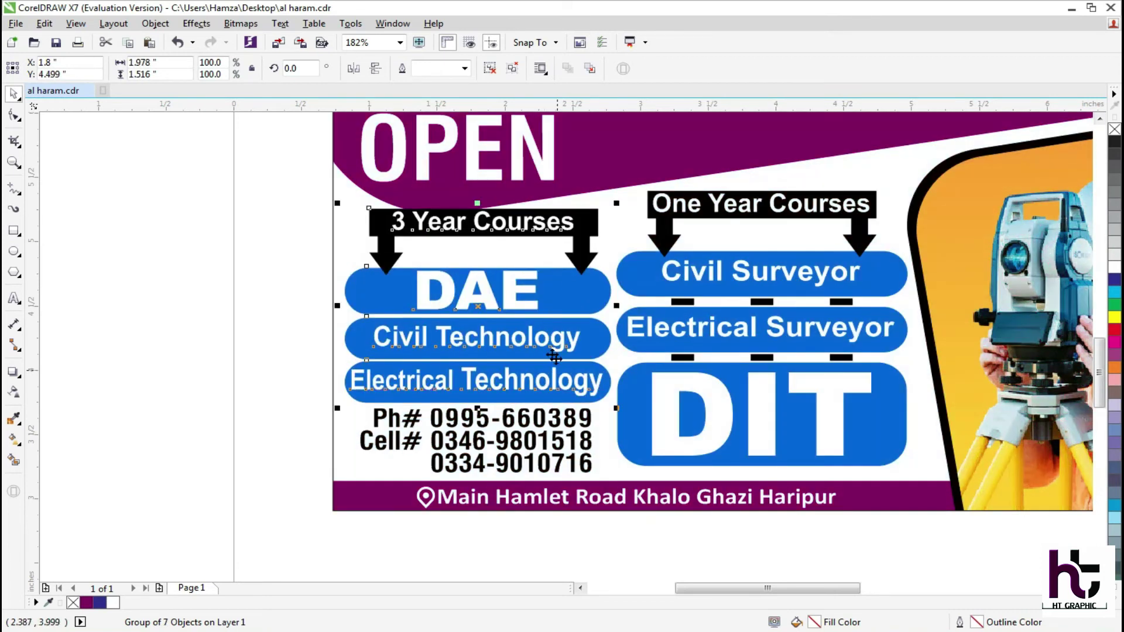
key("Down")
key("Down")
key("Down")
key("Down")
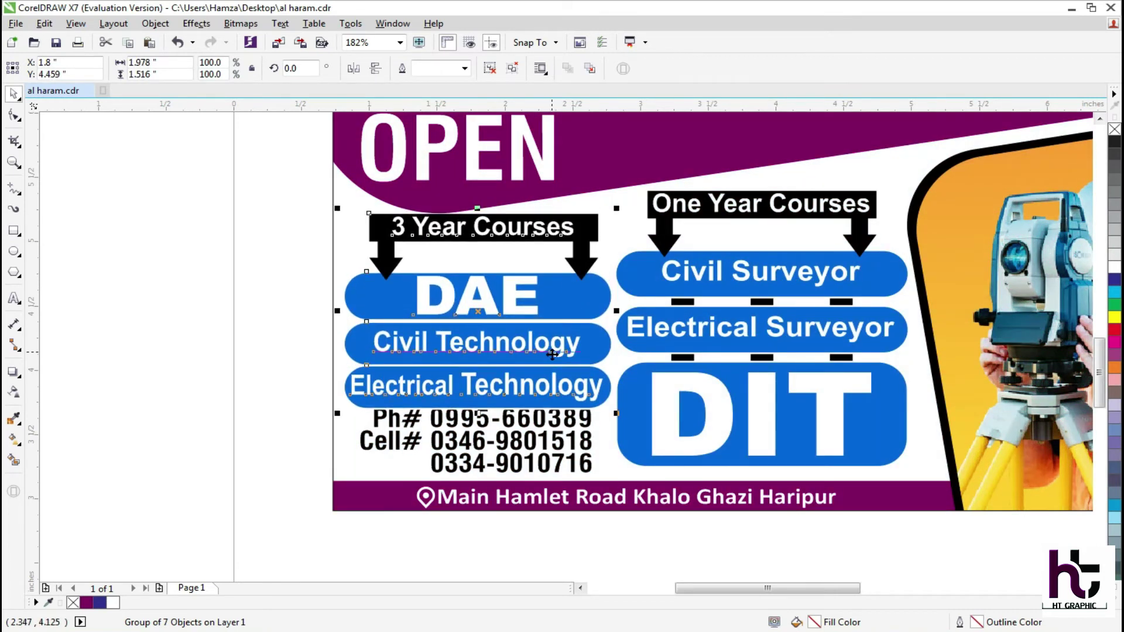
Step: Edit the banner's PowerClip contents and nudge the large purple shape up slightly
left_click_drag(256, 367, 756, 80)
scroll(640, 496, "down", 1)
key("F2")
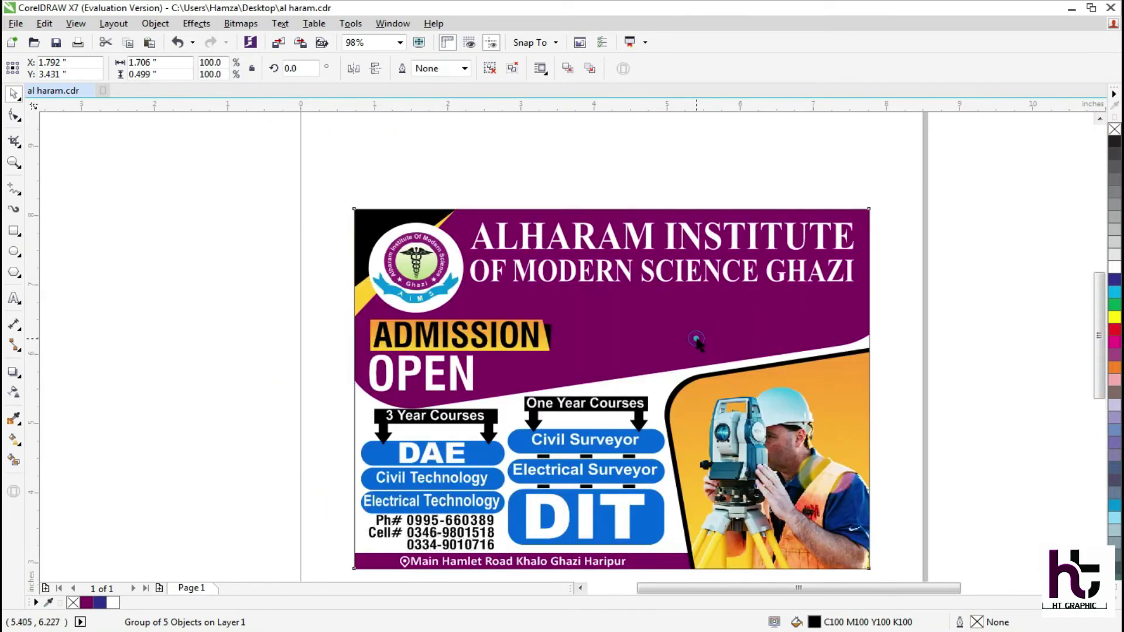
double_click(698, 336)
left_click(697, 335)
key("Up")
key("Up")
key("Up")
key("Up")
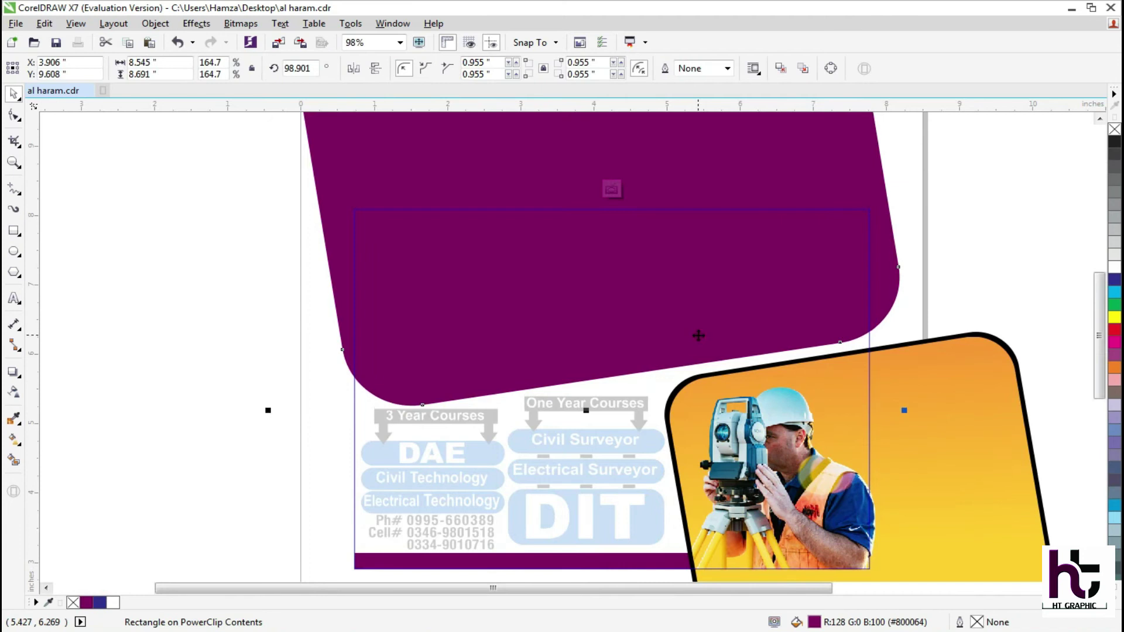
left_click(611, 188)
Step: Reopen the banner's PowerClip contents and nudge the orange panel and its black backing up slightly
left_click(1023, 211)
scroll(819, 222, "down", 1)
key("F2")
left_click_drag(858, 183, 671, 467)
double_click(677, 336)
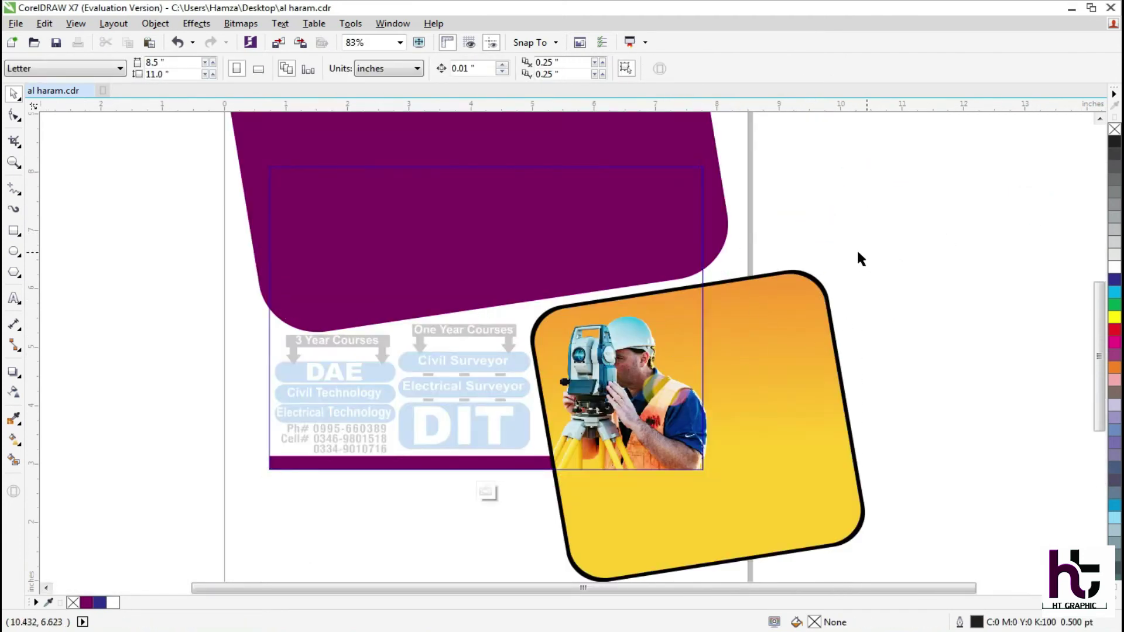
left_click_drag(780, 378, 865, 356)
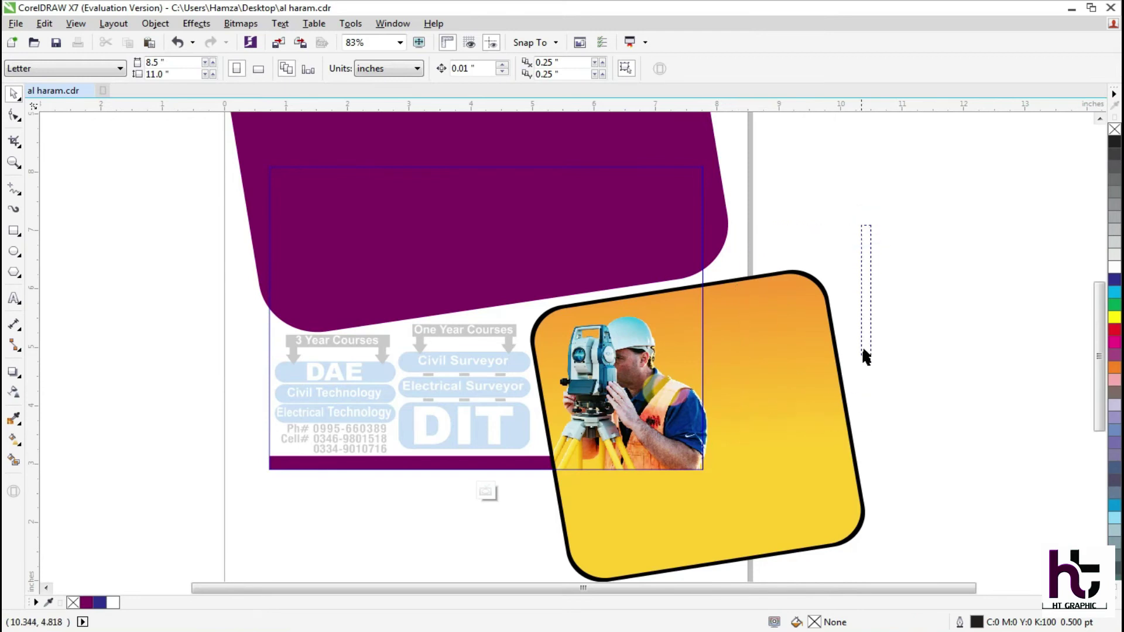
left_click(748, 376)
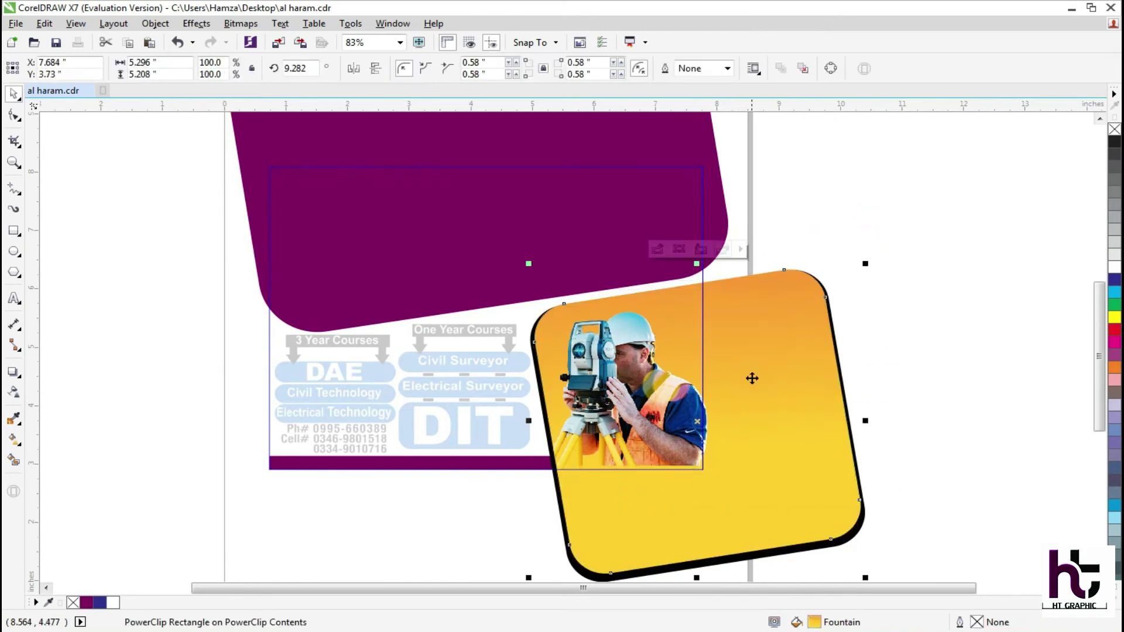
left_click(875, 502)
left_click(849, 542)
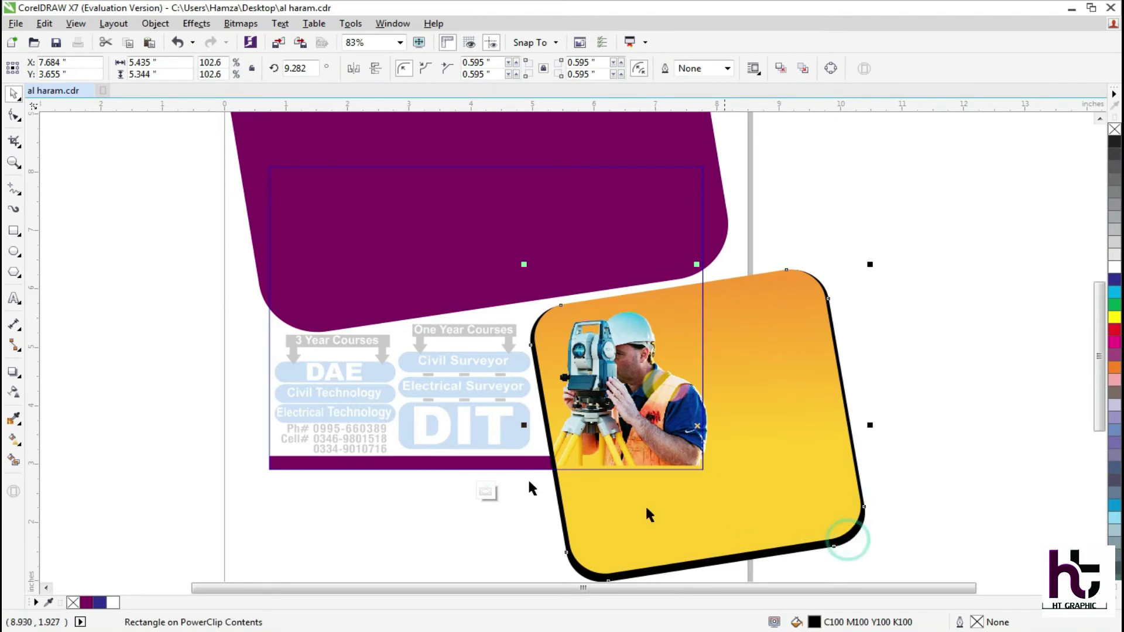
key("Up")
left_click(484, 490)
Step: Place the three diamond-shaped pictures (DIT, pylon, house) on the purple area beside ADMISSION OPEN
left_click(816, 307)
scroll(545, 394, "down", 2)
key("F2")
left_click_drag(394, 482, 673, 119)
left_click_drag(981, 142, 773, 225)
left_click_drag(811, 189, 556, 396)
Step: Lower the three diamond pictures slightly and give them a white outline 1.5 pt wide
scroll(557, 396, "up", 3)
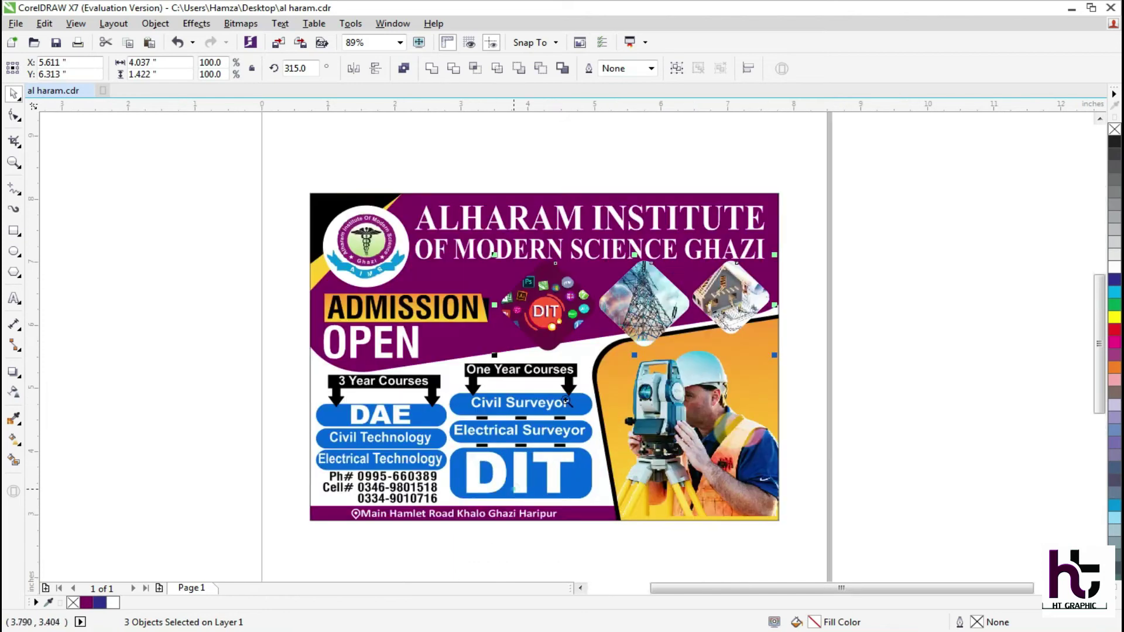
scroll(607, 349, "down", 5)
scroll(606, 349, "up", 5)
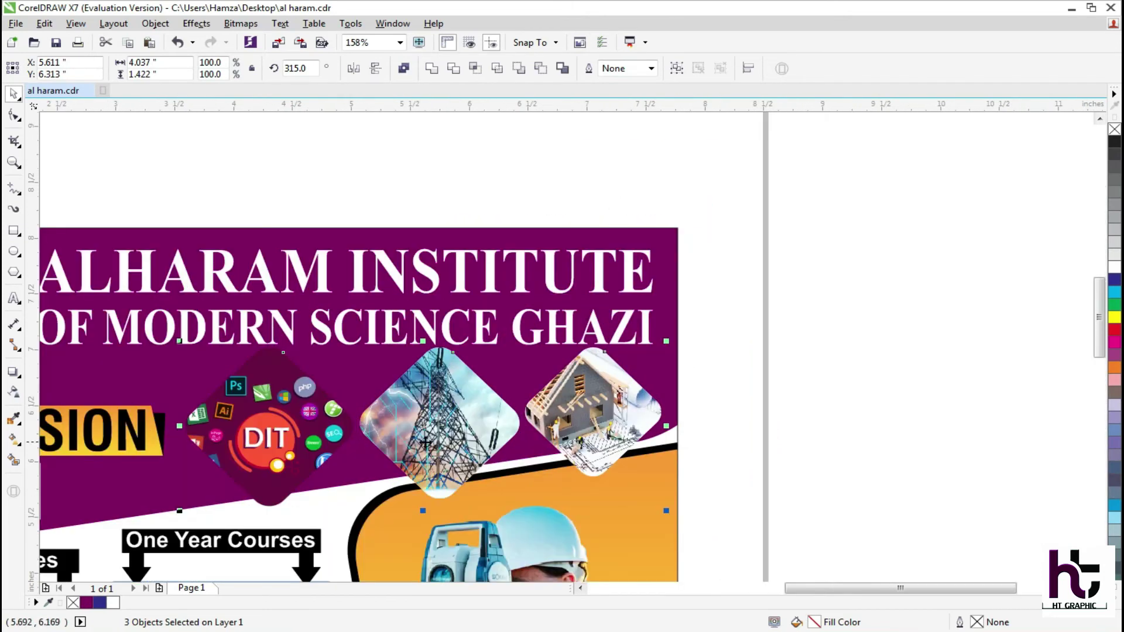
scroll(677, 283, "down", 2)
scroll(819, 374, "up", 1)
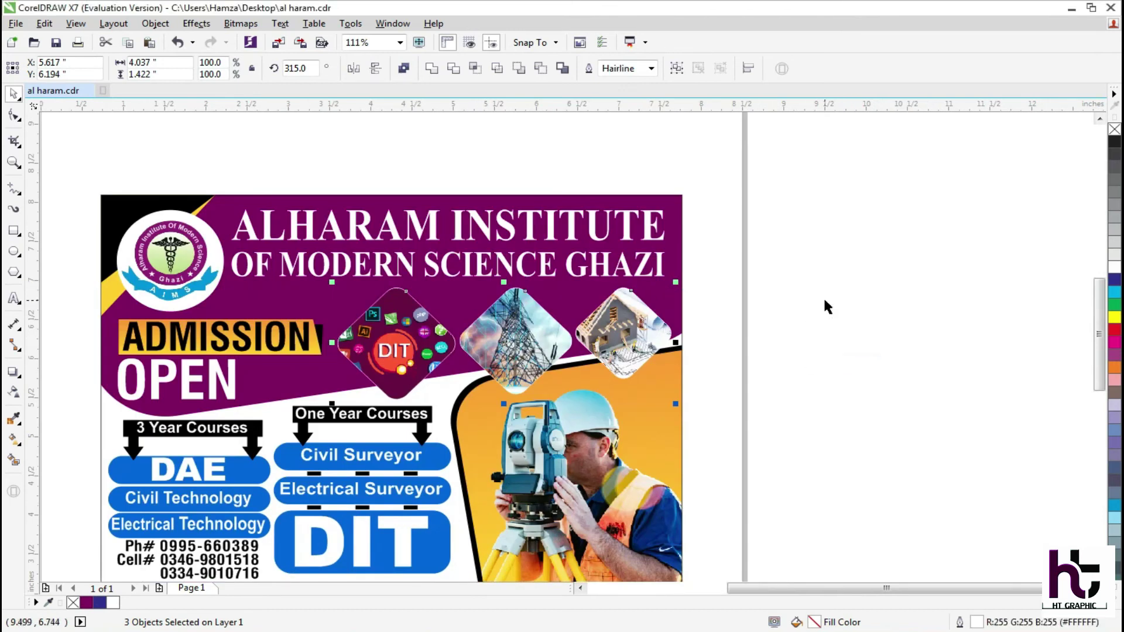
key("F12")
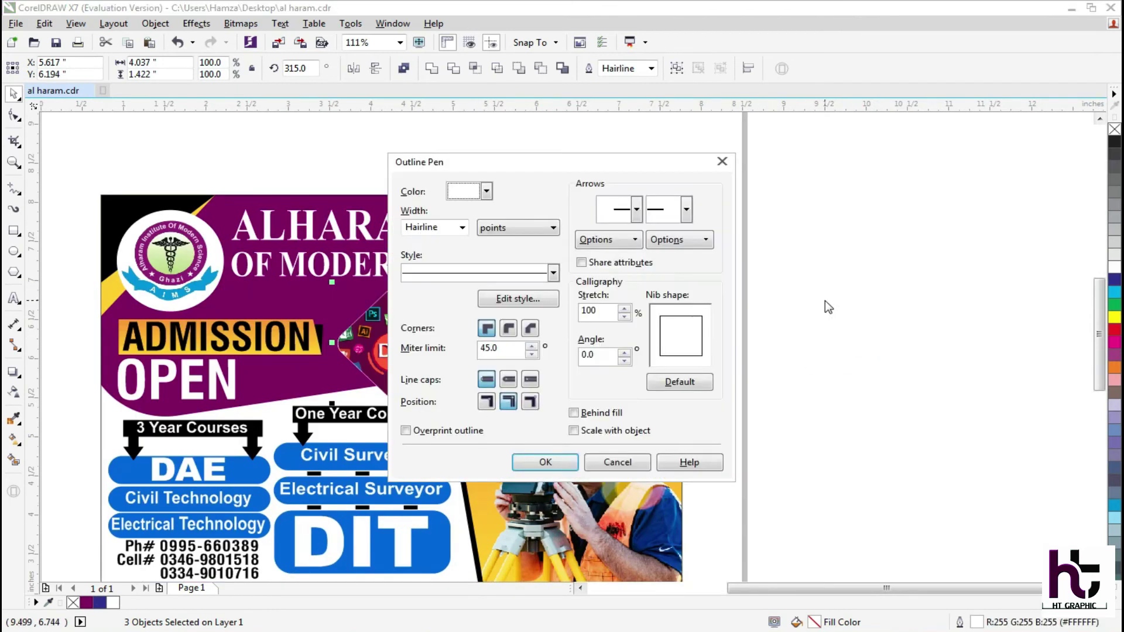
type("1.")
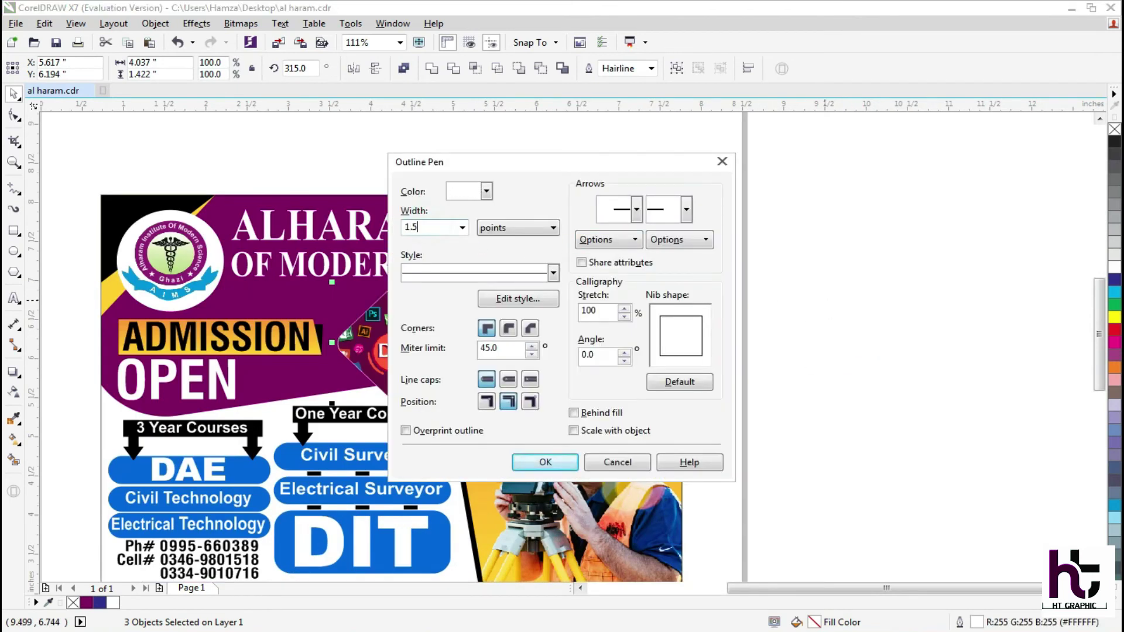
type("5")
key("Return")
Step: Nudge the three diamond pictures right and set their outline width to 2 pt
key("Right")
key("Right")
key("Right")
key("Right")
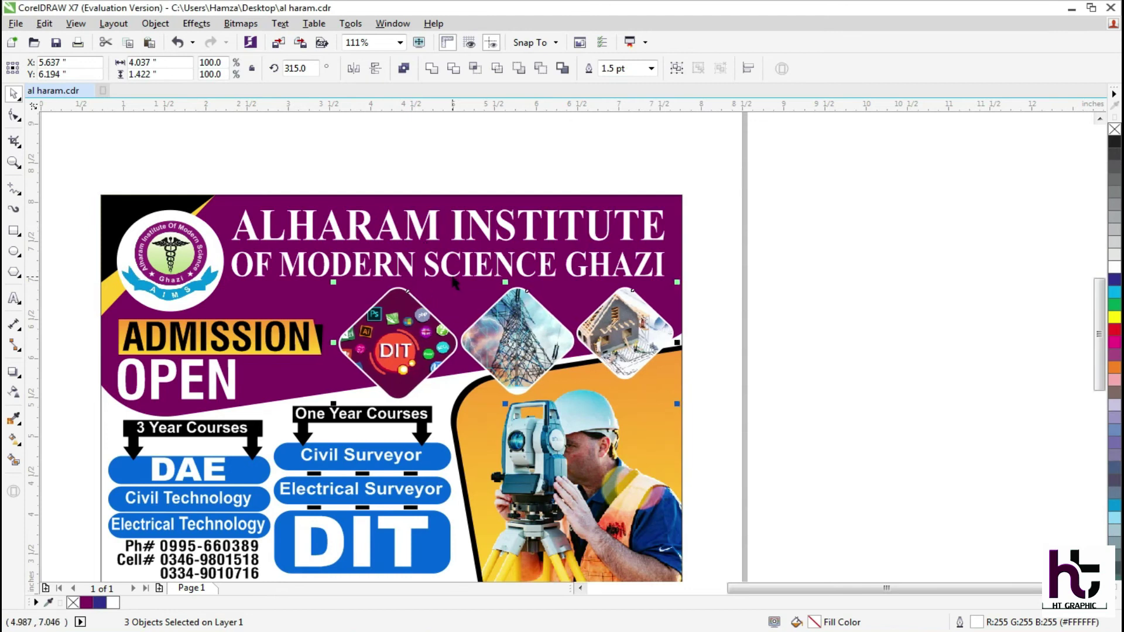
key("F12")
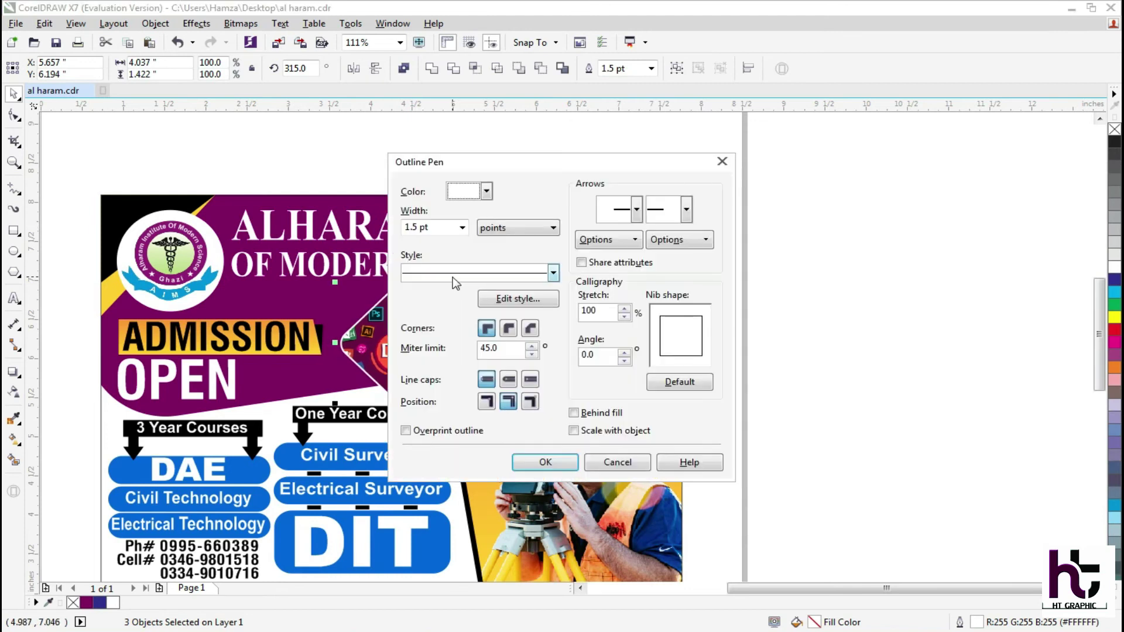
left_click(426, 228)
key("Return")
Step: Nudge the three diamond pictures 0.04 inches left and 0.01 inches down
scroll(535, 214, "down", 4)
scroll(547, 260, "up", 1)
key("Left")
key("Left")
key("Left")
key("Left")
key("Down")
key("F4")
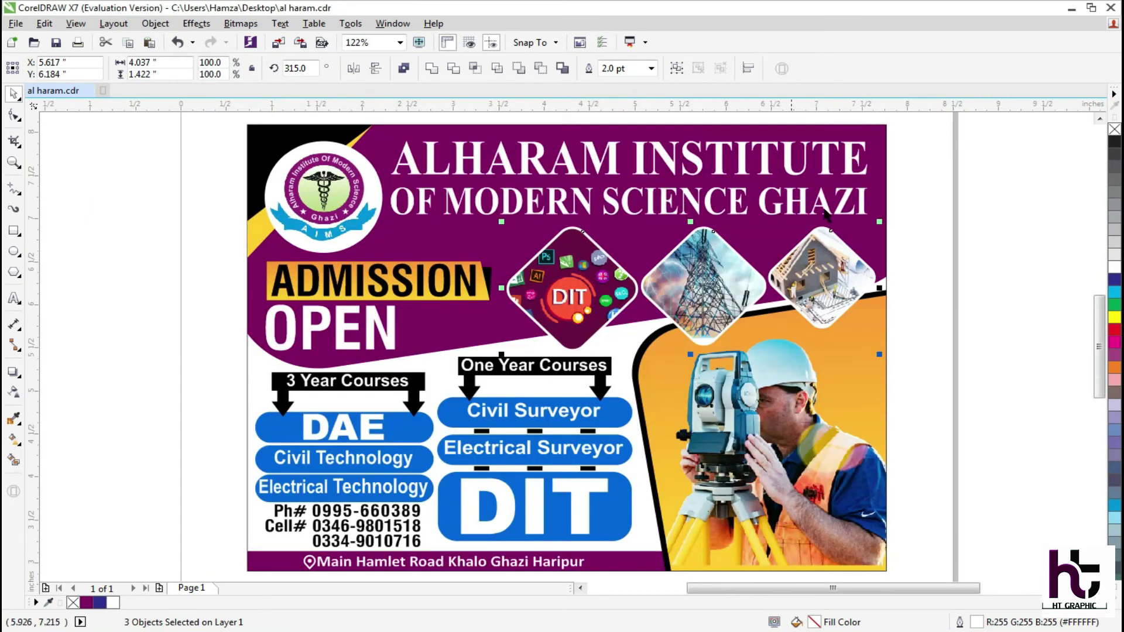
left_click(993, 200)
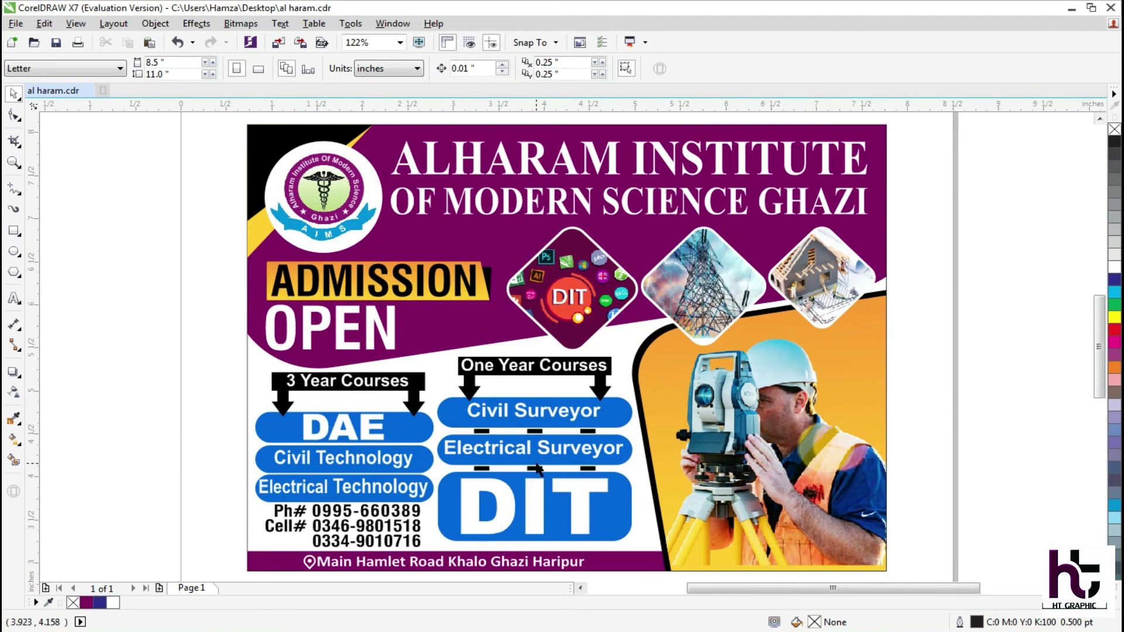
Step: Nudge the One Year Courses block down 0.02 inches
left_click(548, 404)
key("Down")
key("Down")
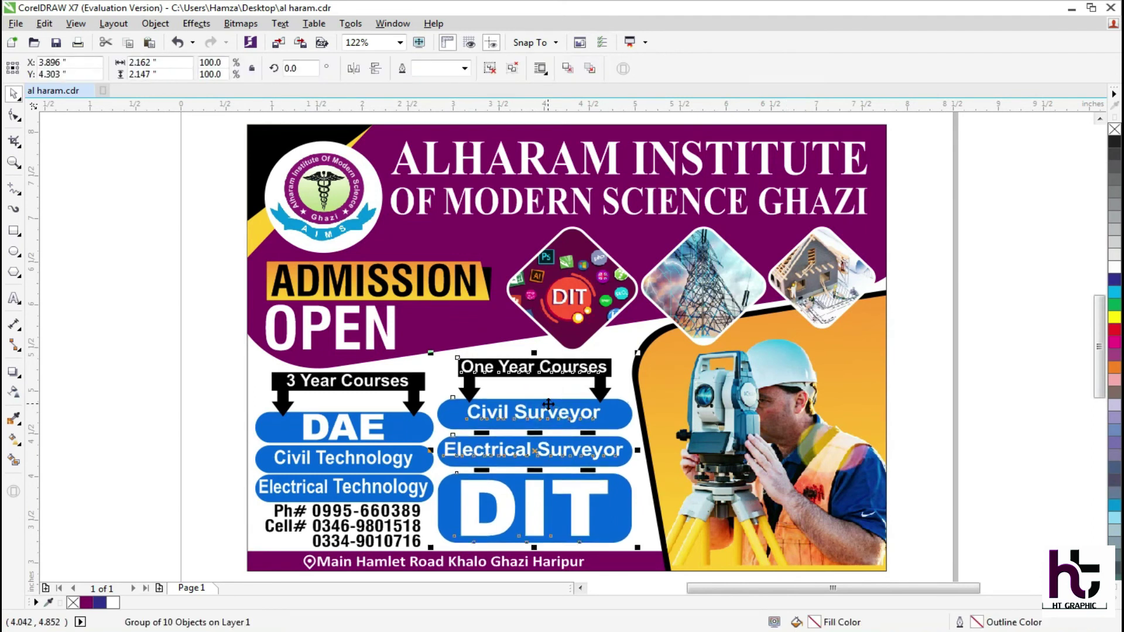
left_click(202, 412)
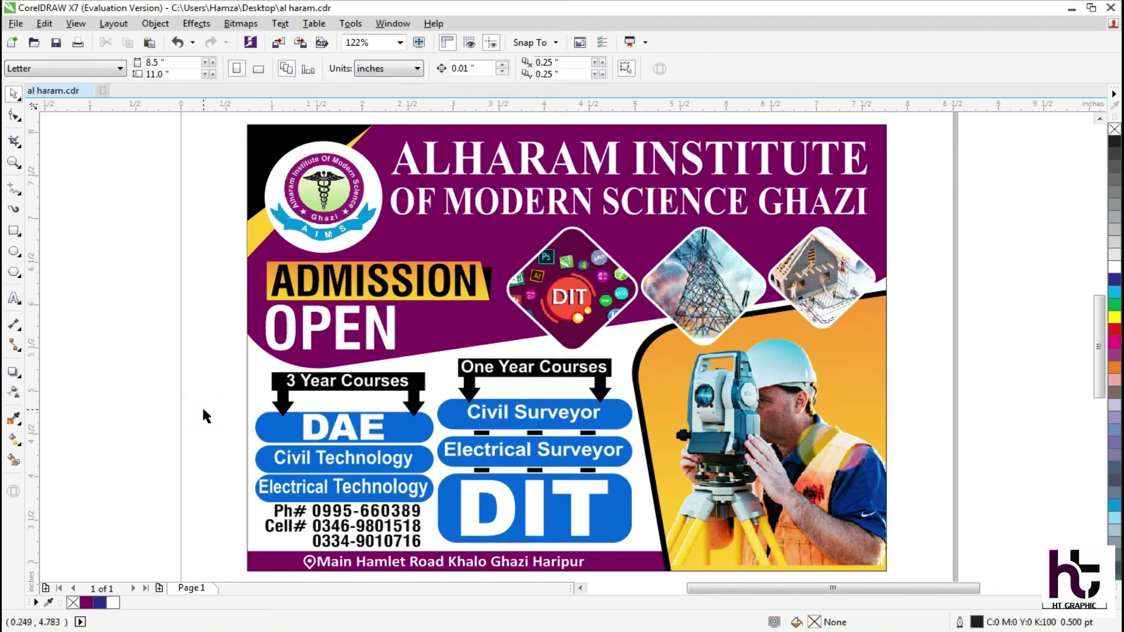
Step: Nudge the 3 Year Courses block up 0.02 inches, away from the phone numbers
left_click(170, 439)
left_click(377, 432)
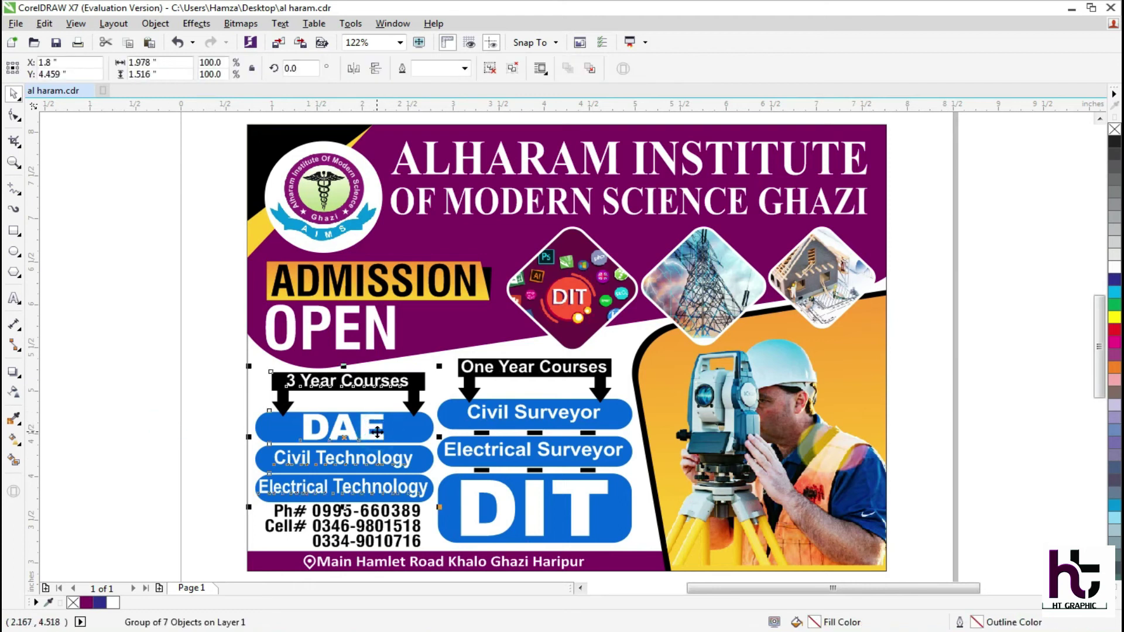
key("Up")
key("Up")
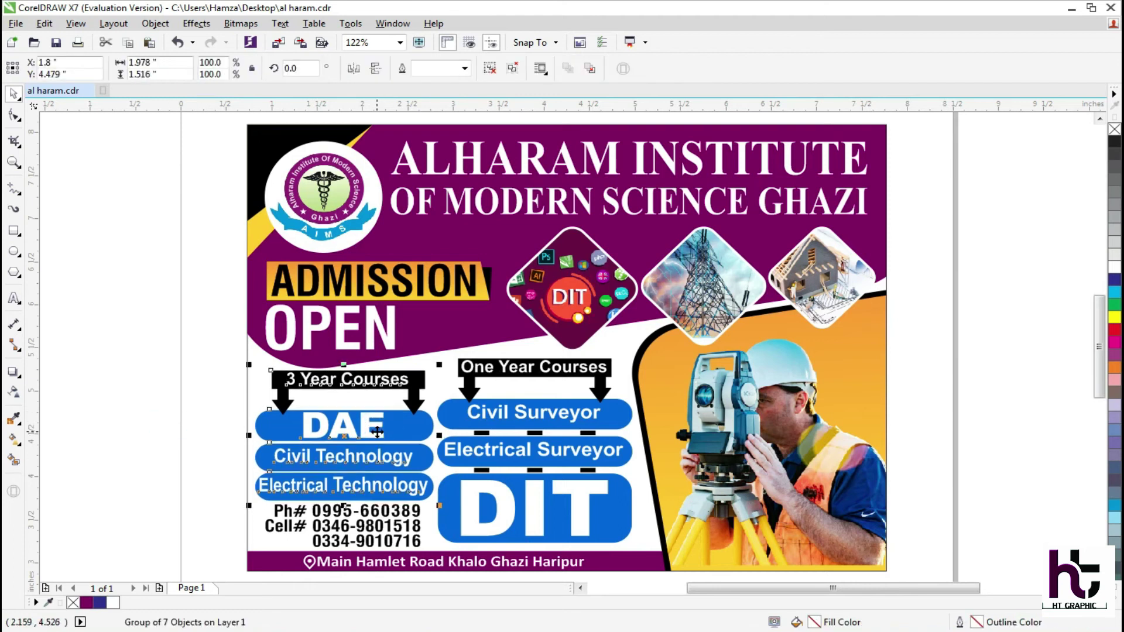
left_click(200, 375)
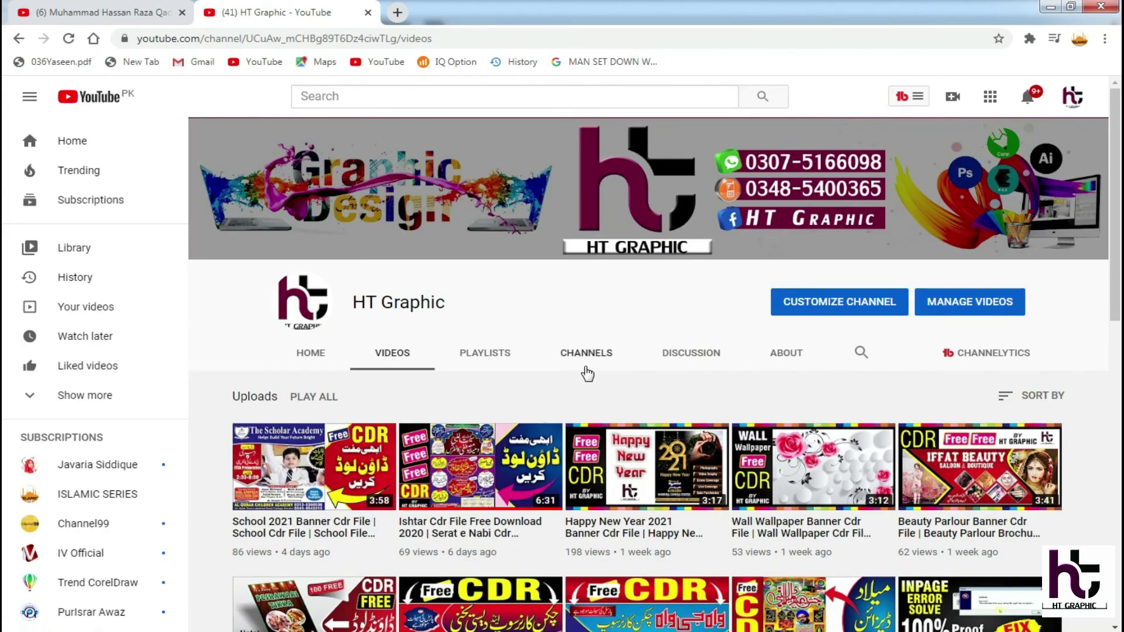
scroll(585, 372, "down", 1)
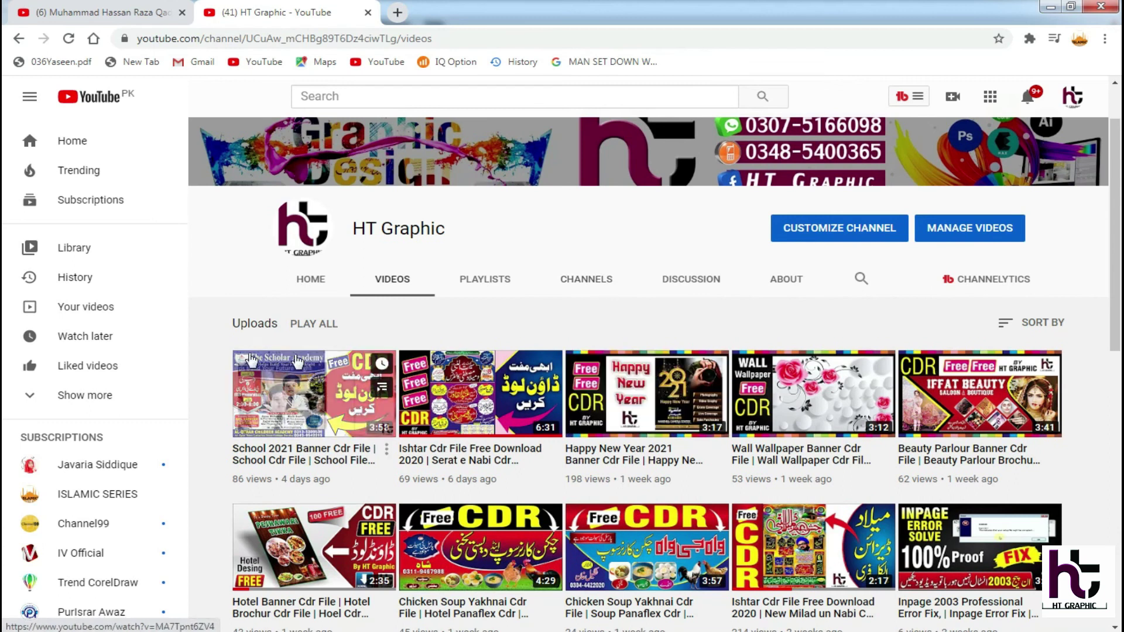
scroll(239, 287, "up", 1)
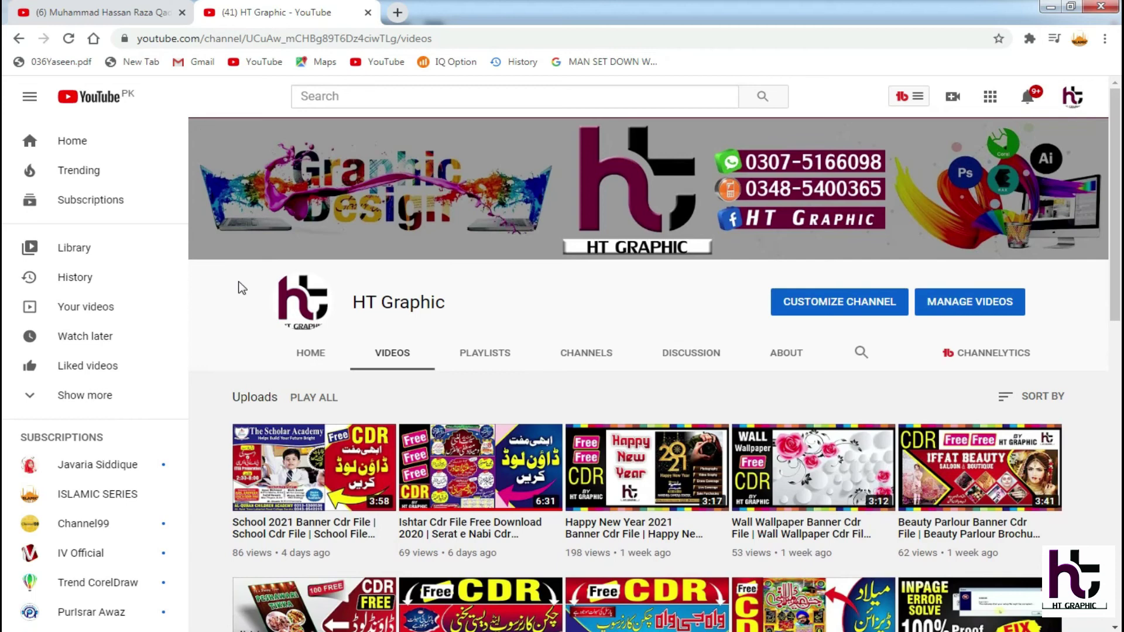
Step: Look through the full list of uploaded videos on the HT Graphic YouTube channel
scroll(627, 368, "down", 5)
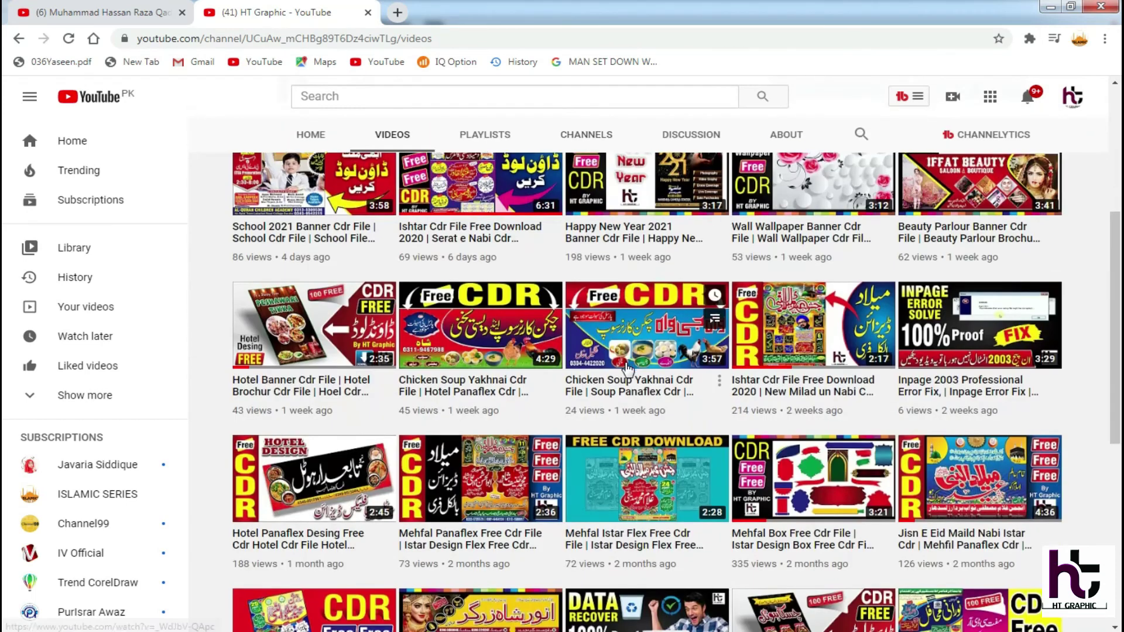
scroll(627, 368, "up", 3)
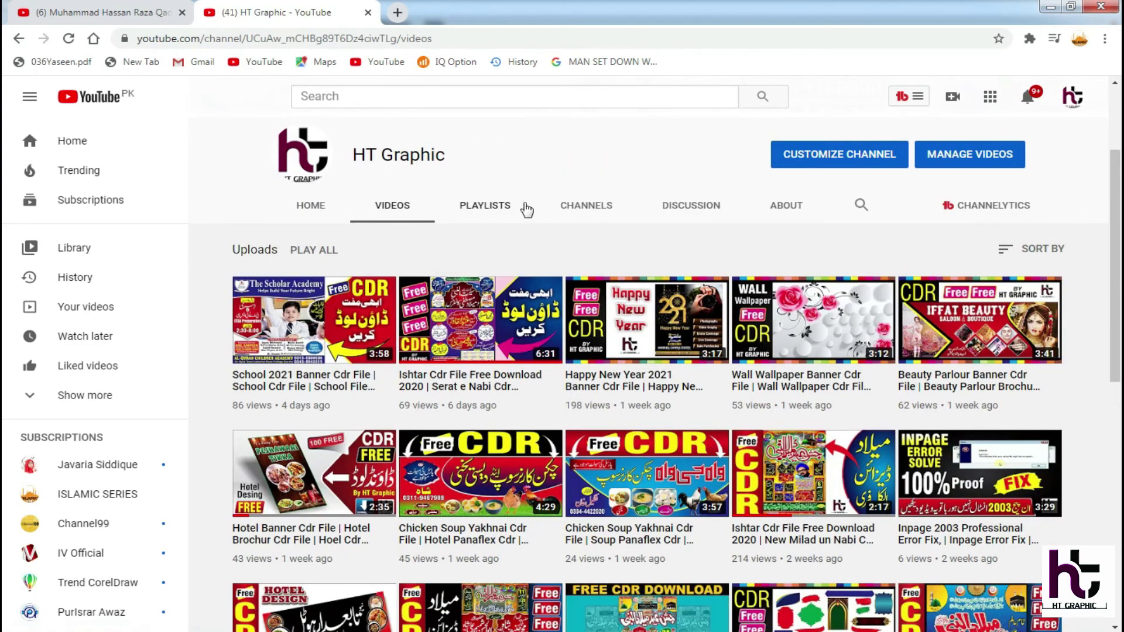
scroll(543, 228, "down", 8)
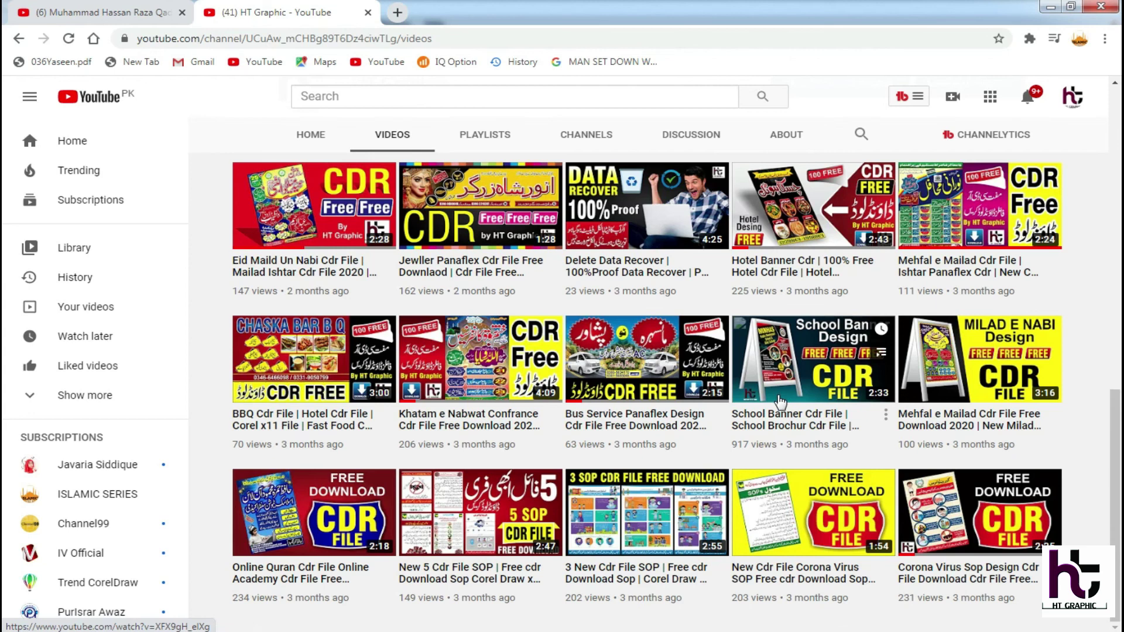
scroll(408, 326, "up", 10)
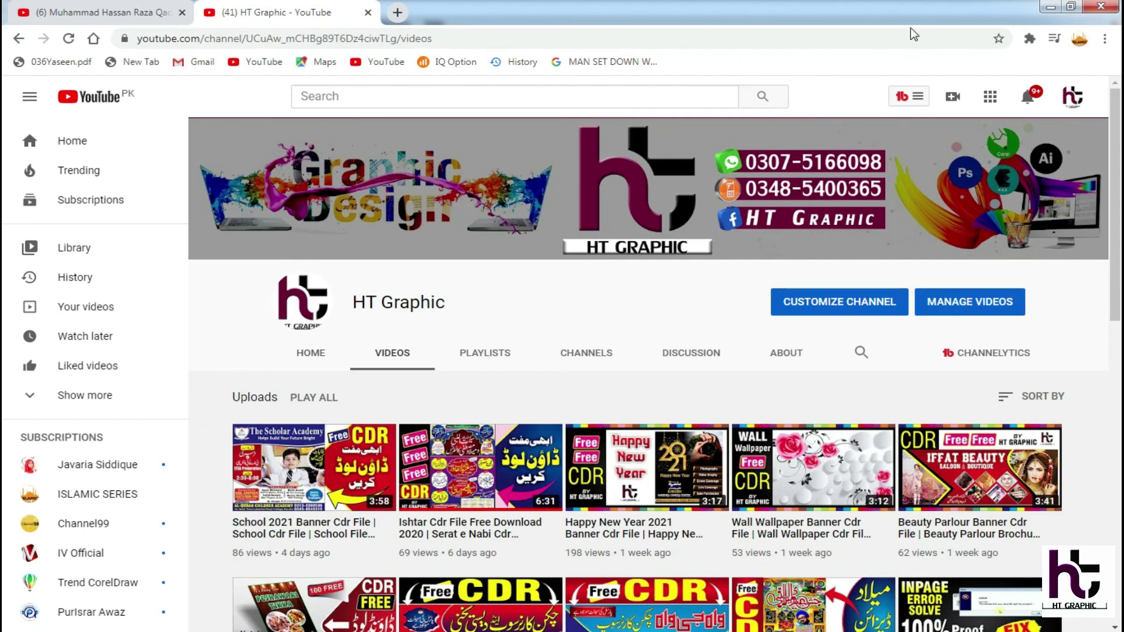
Step: Switch to CorelDRAW, inspect the whole finished banner fitted to the view, and save al haram.cdr
left_click(1054, 8)
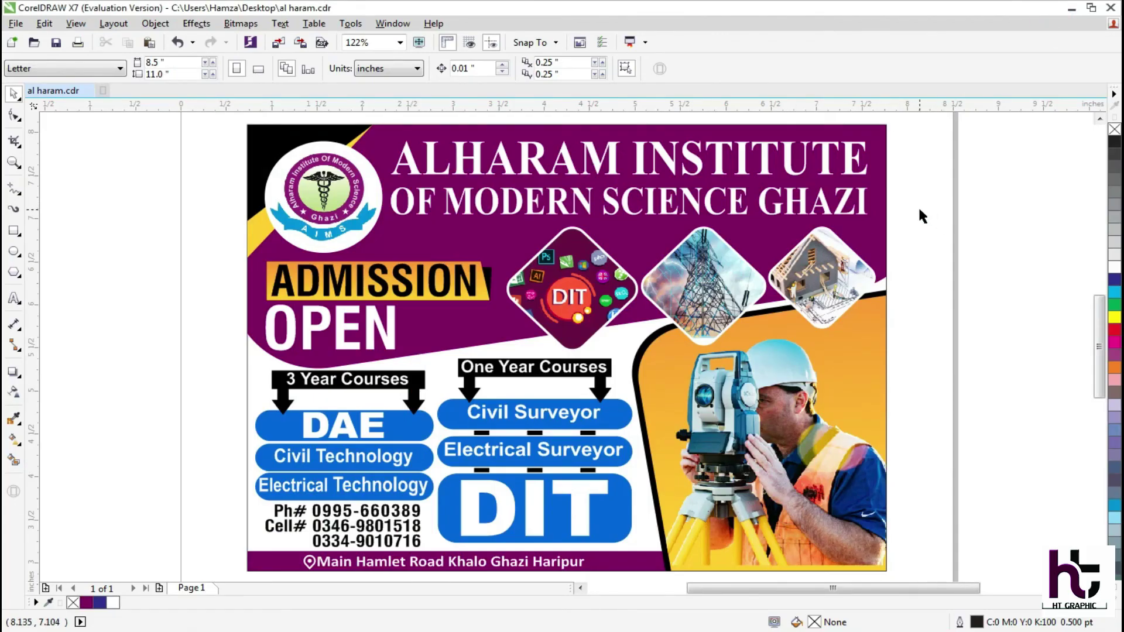
scroll(956, 179, "down", 1)
left_click_drag(681, 383, 414, 426)
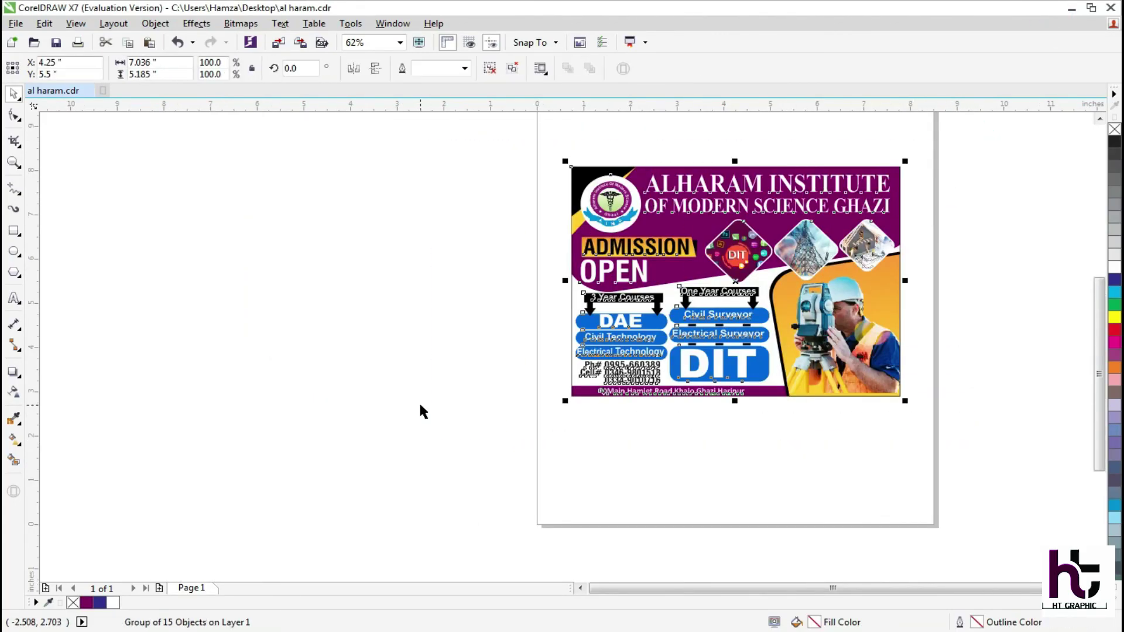
key("shift+F2")
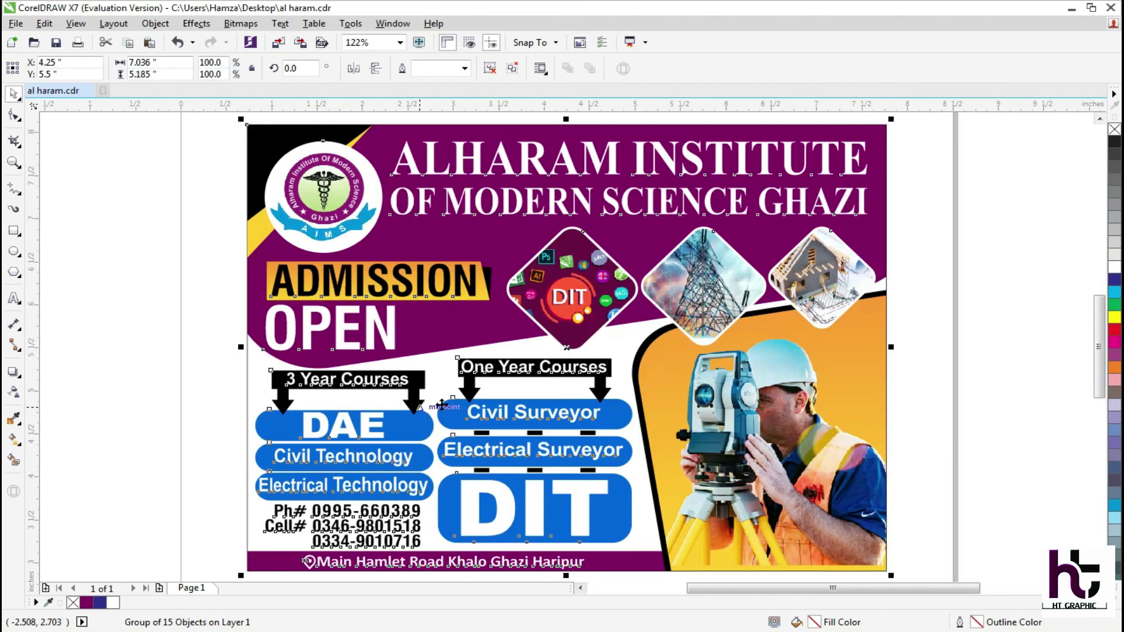
left_click(923, 310)
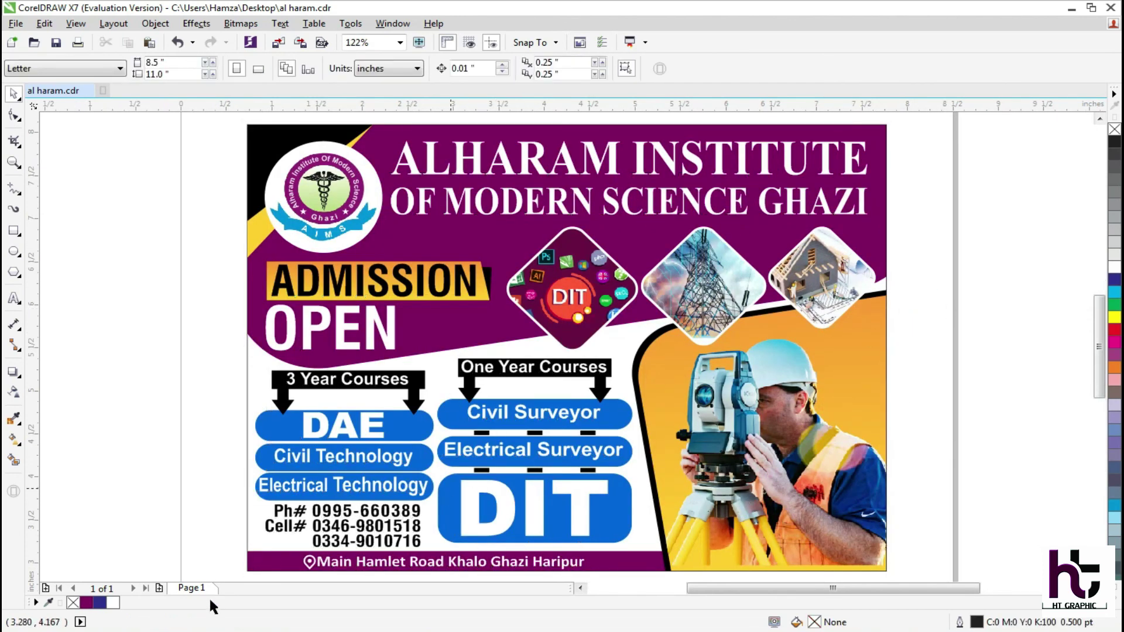
key("ctrl+s")
Step: Switch back to the browser and review the HT Graphic channel's header and recent uploads
key("alt+Tab")
scroll(477, 407, "down", 4)
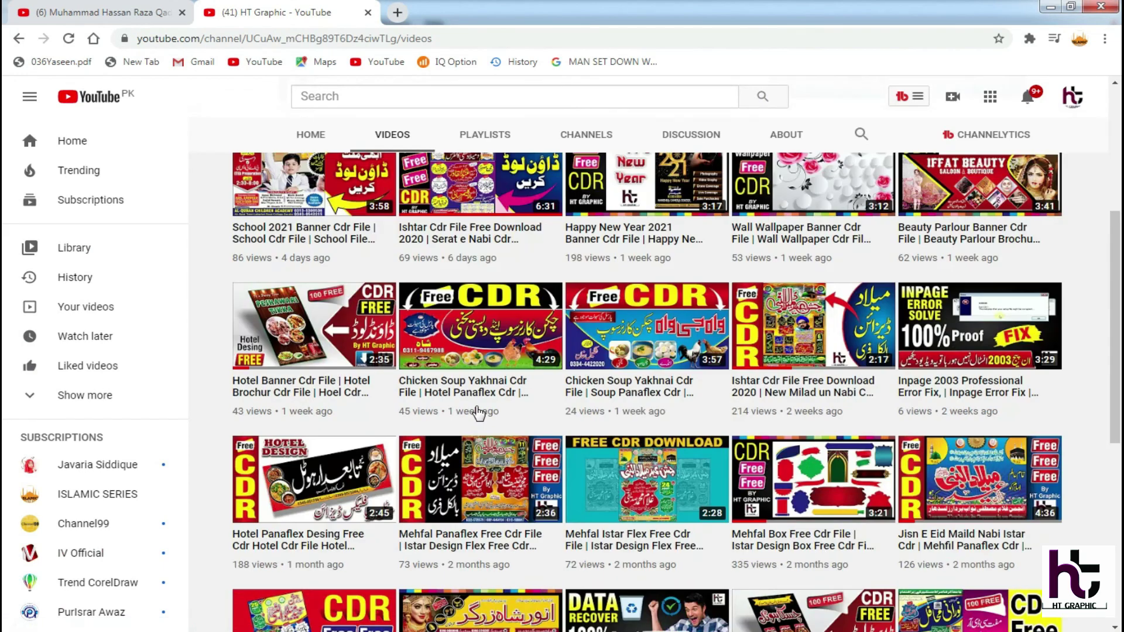
scroll(478, 413, "up", 5)
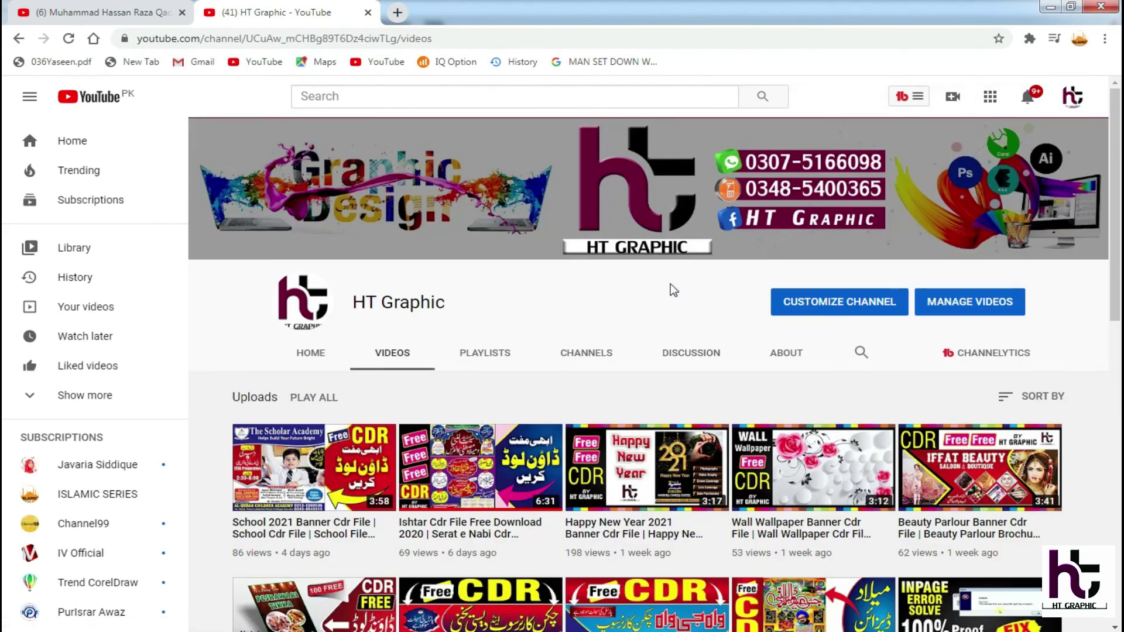
scroll(673, 289, "down", 5)
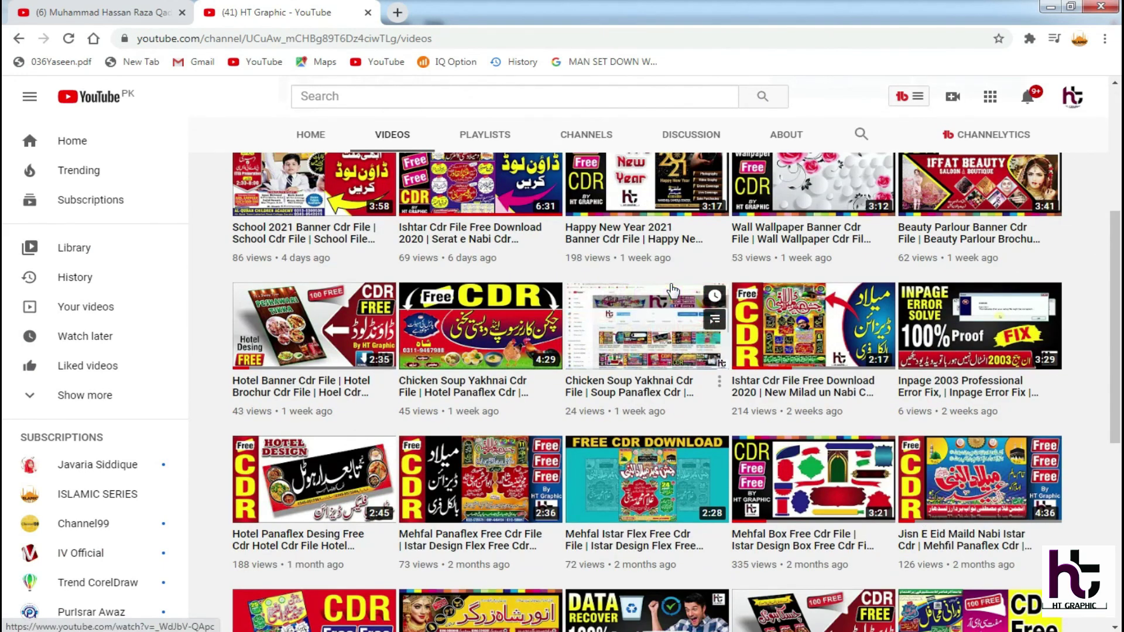